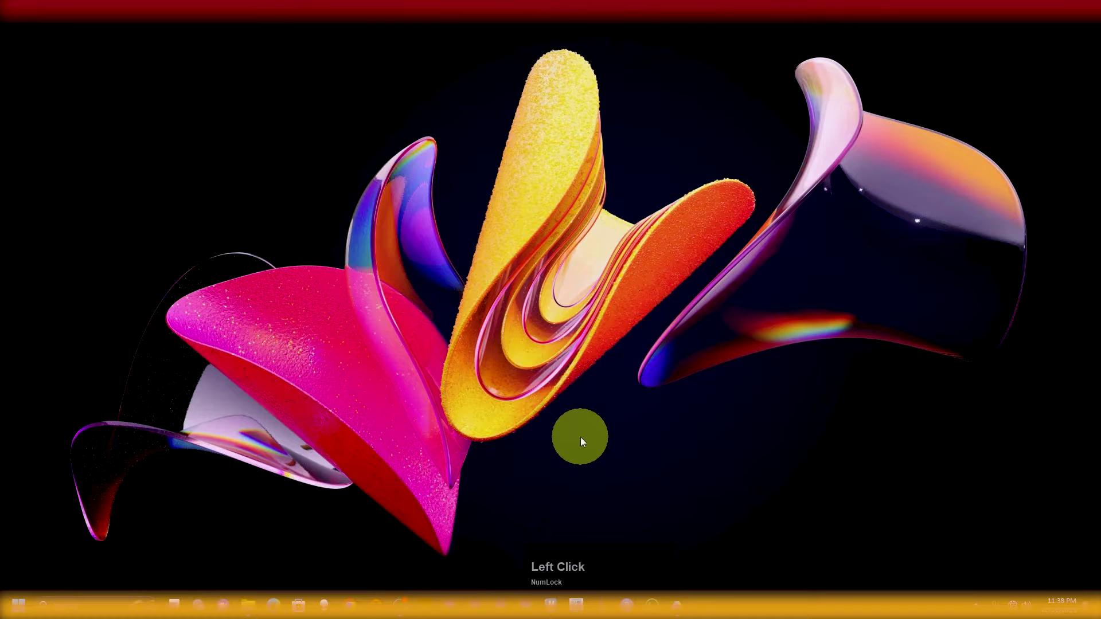
Step: Restore the GraphPad Prism window showing the Candida immunity poster layout
click(680, 610)
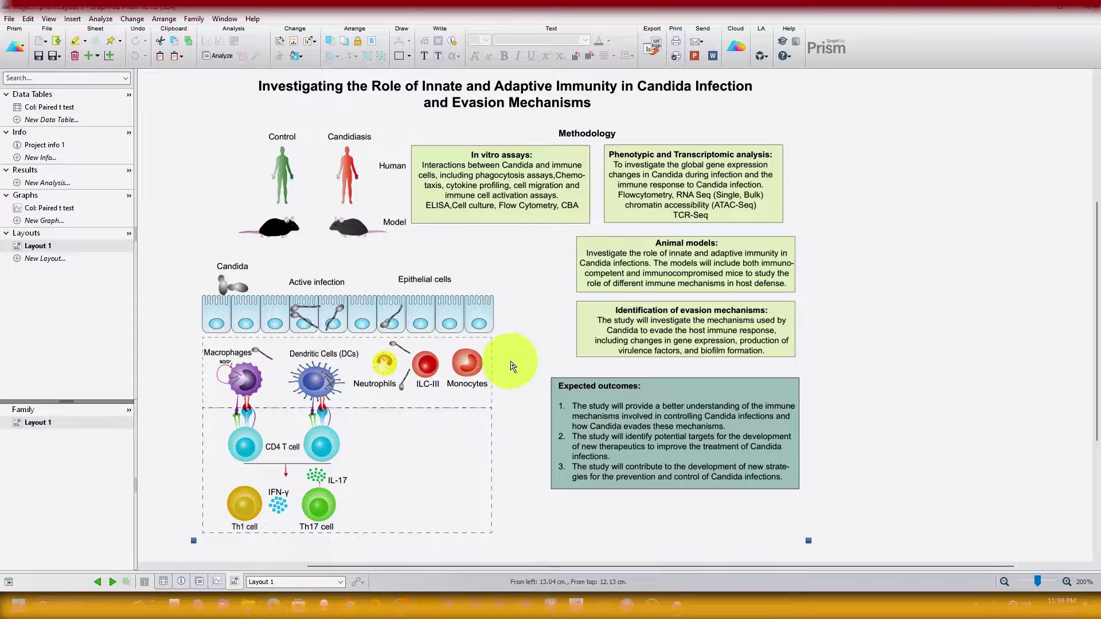
Step: Start a new Prism project from the Column 'Unpaired t test' sample data with Male and Female values
key(super+d)
click(677, 601)
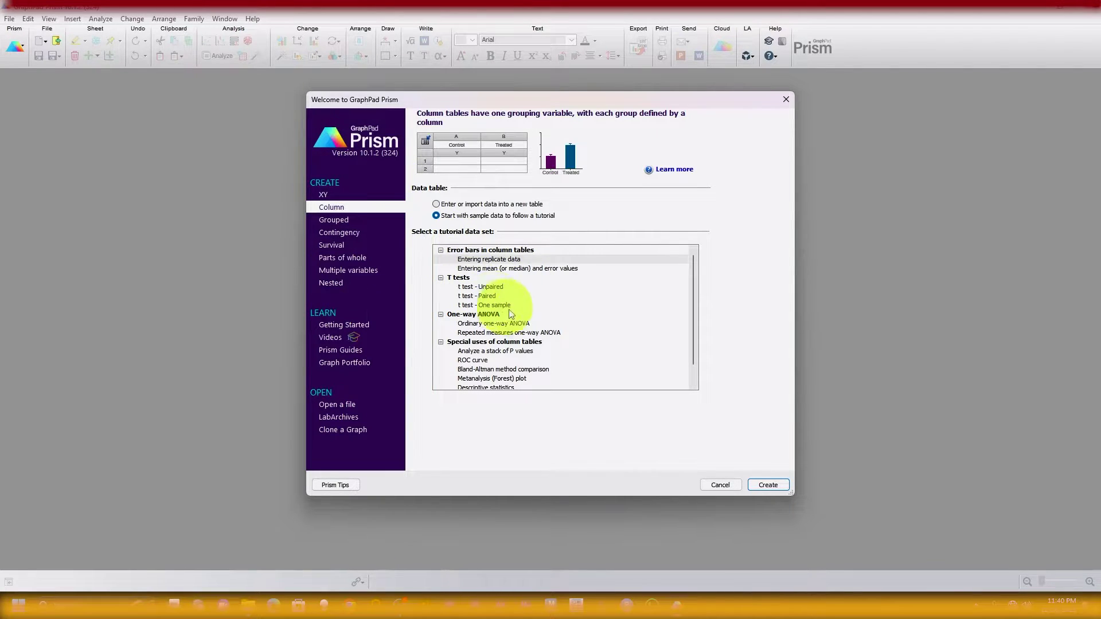
click(474, 286)
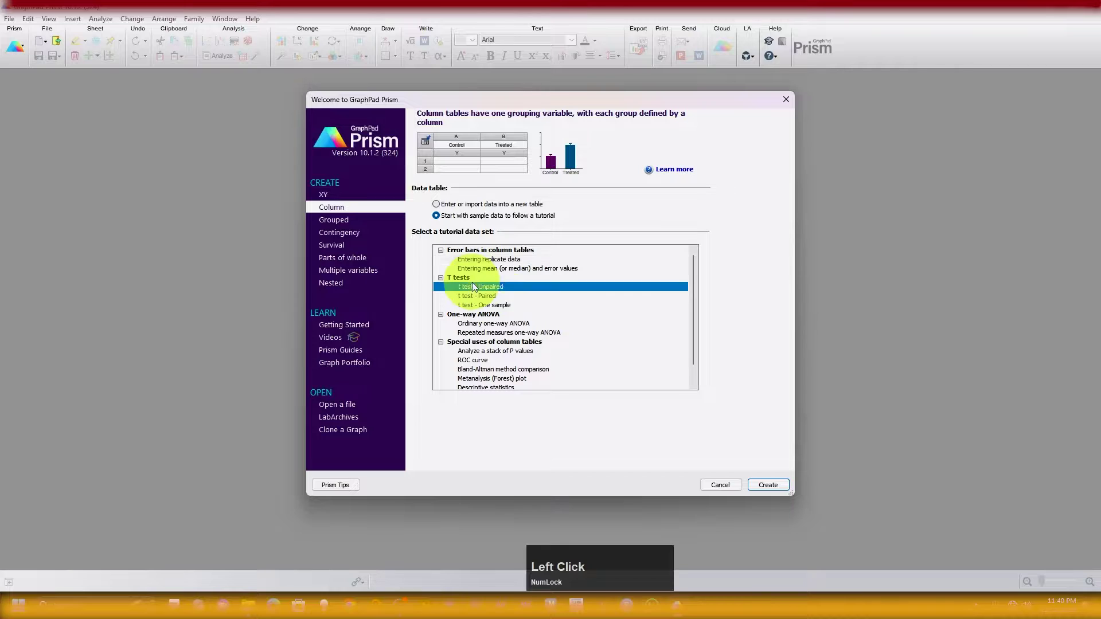
click(767, 484)
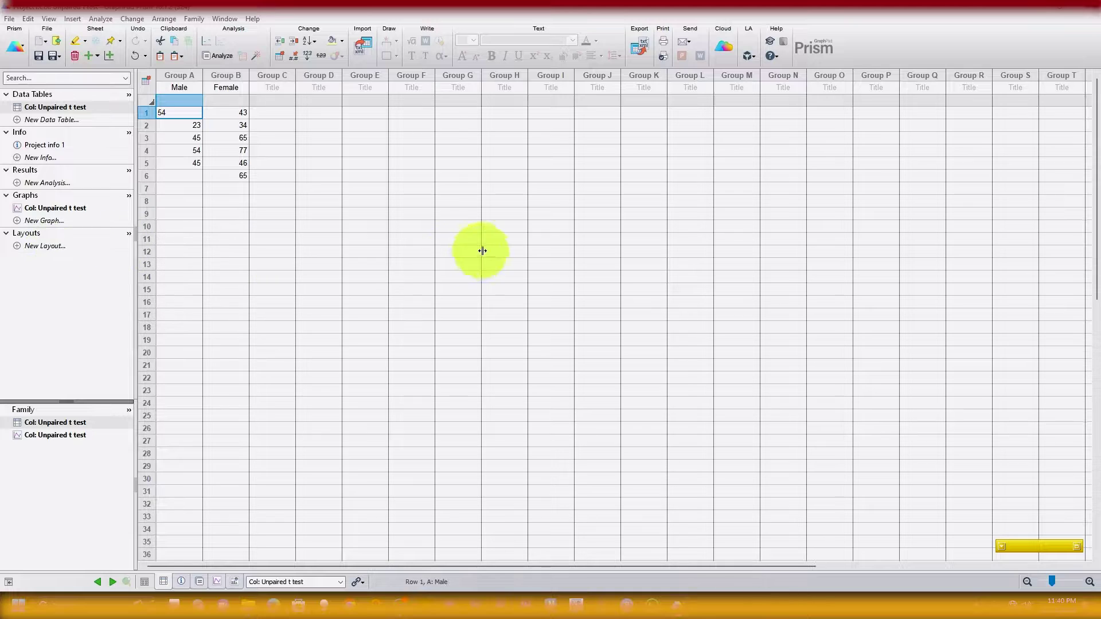
Step: Add a blank drawing-and-image layout, Layout 1, to the project
click(30, 247)
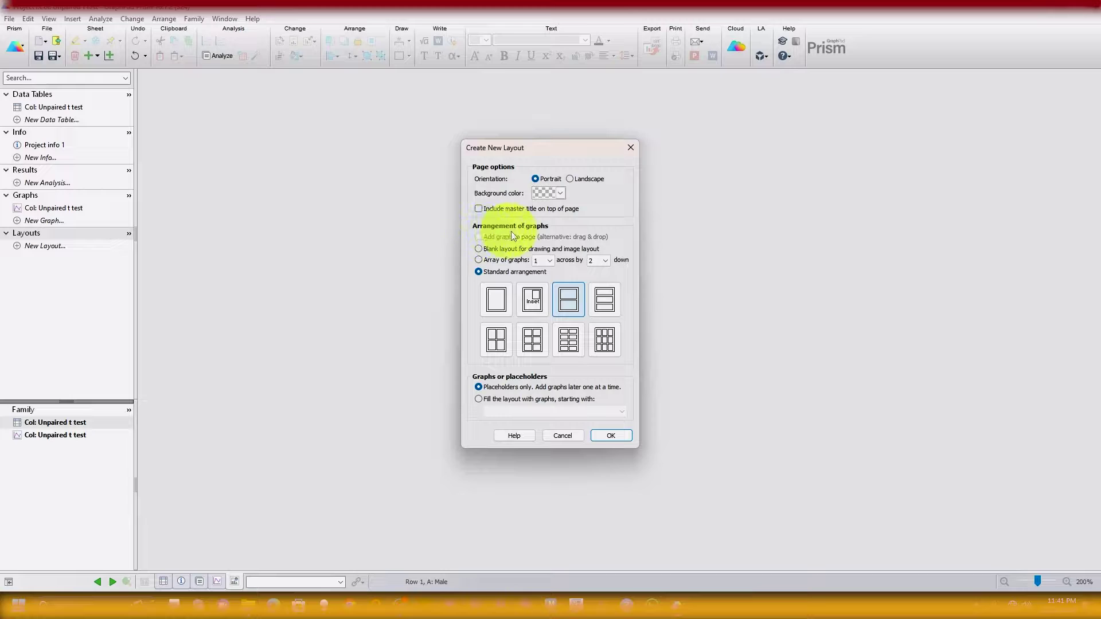
click(477, 249)
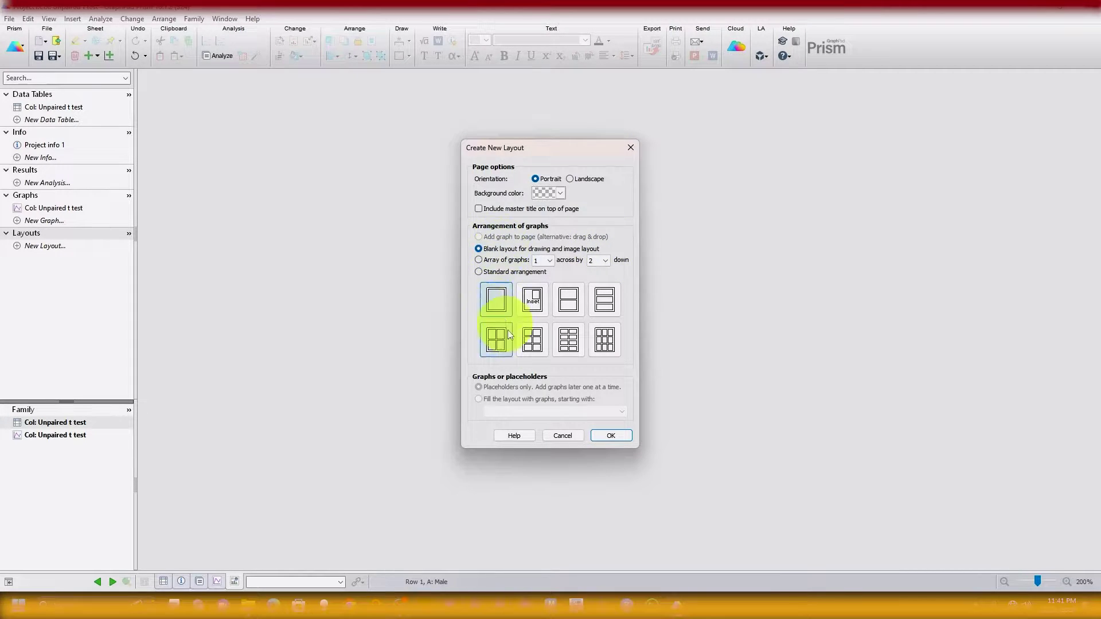
click(607, 434)
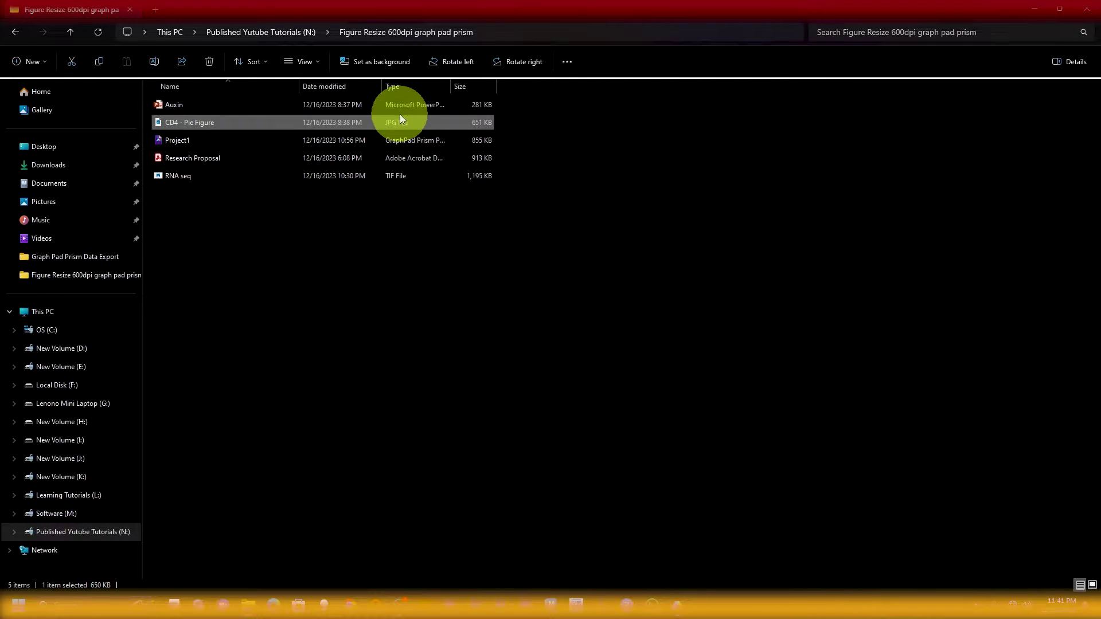
right_click(218, 123)
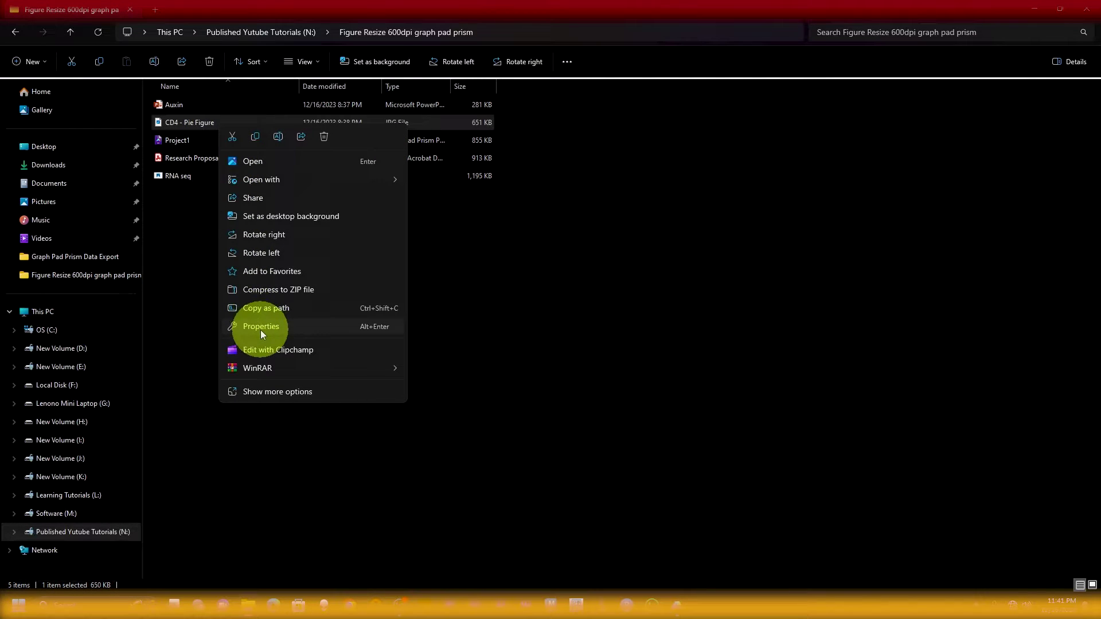
click(261, 327)
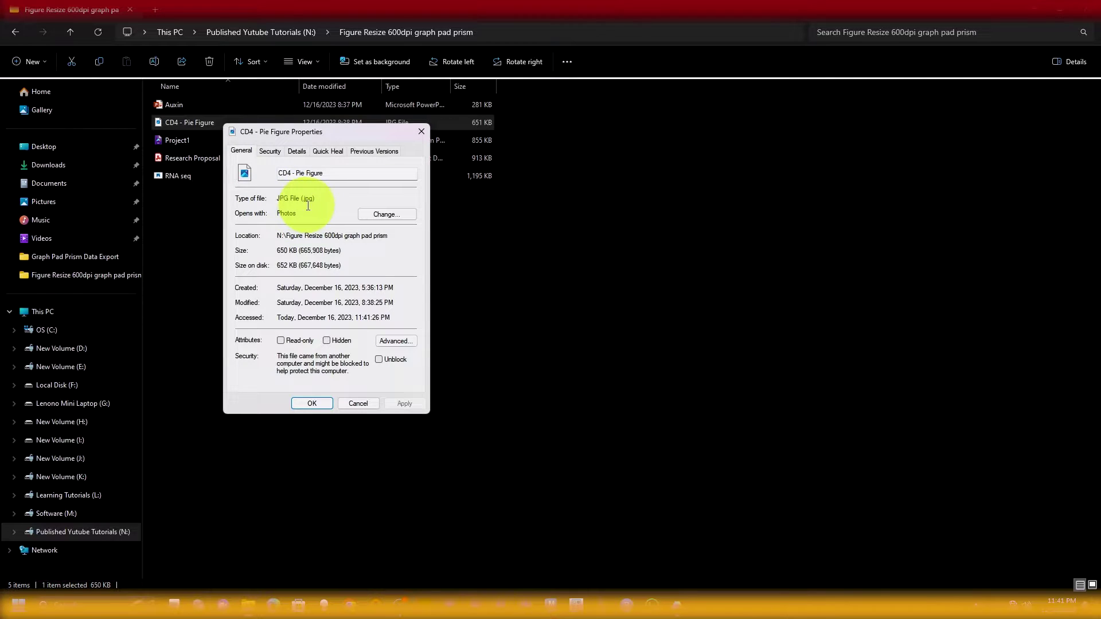
click(298, 153)
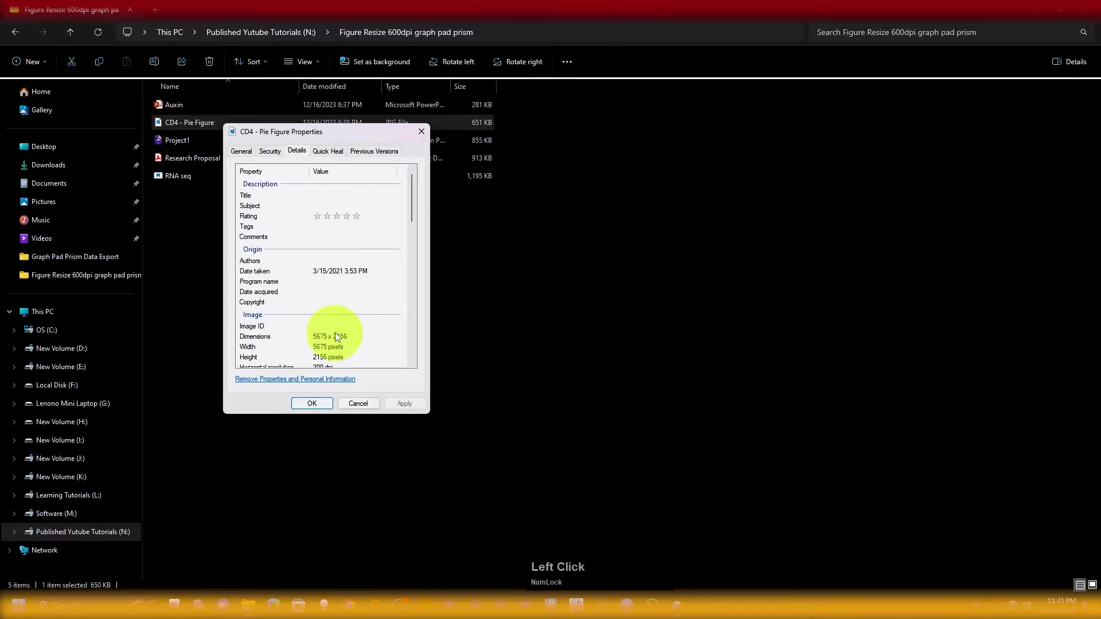
drag(412, 195, 409, 228)
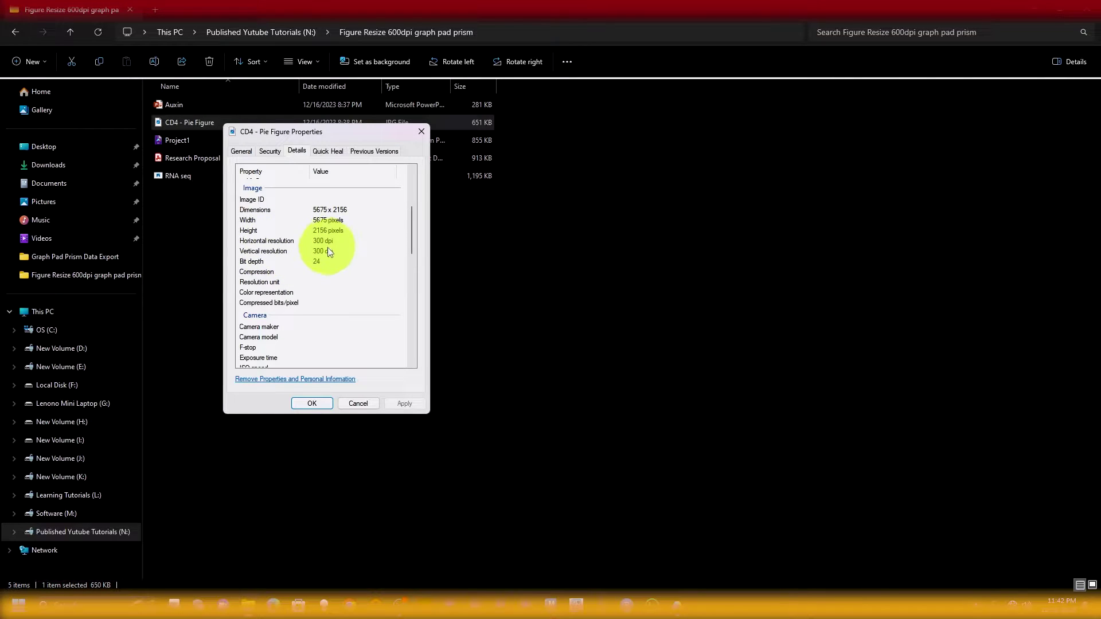
mouse_move(411, 240)
mouse_down()
mouse_move(410, 349)
mouse_move(400, 225)
mouse_up()
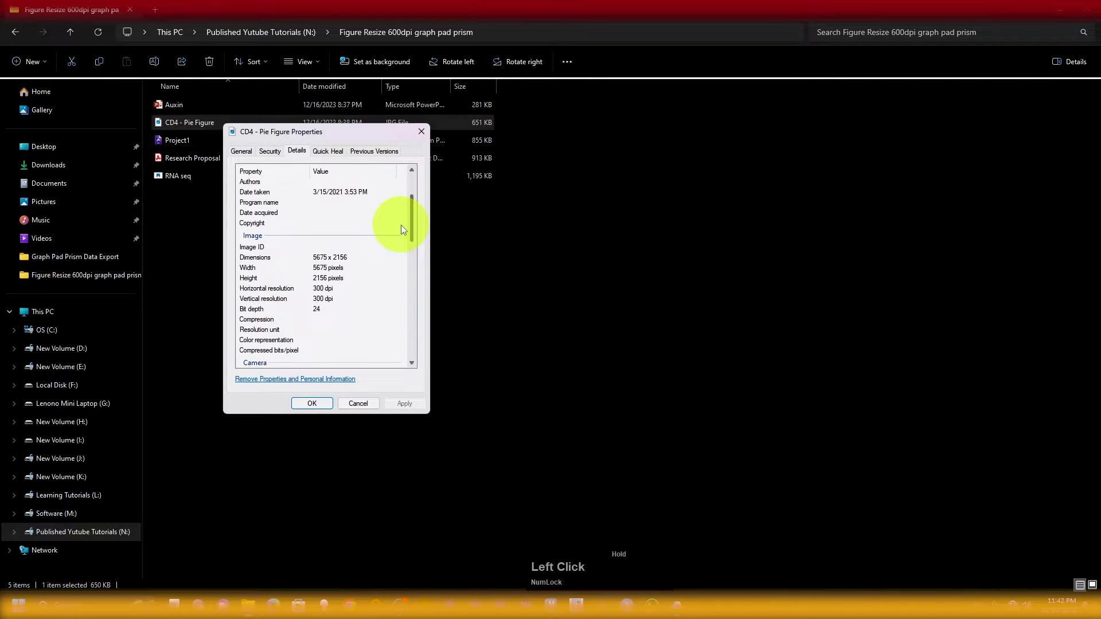
click(422, 131)
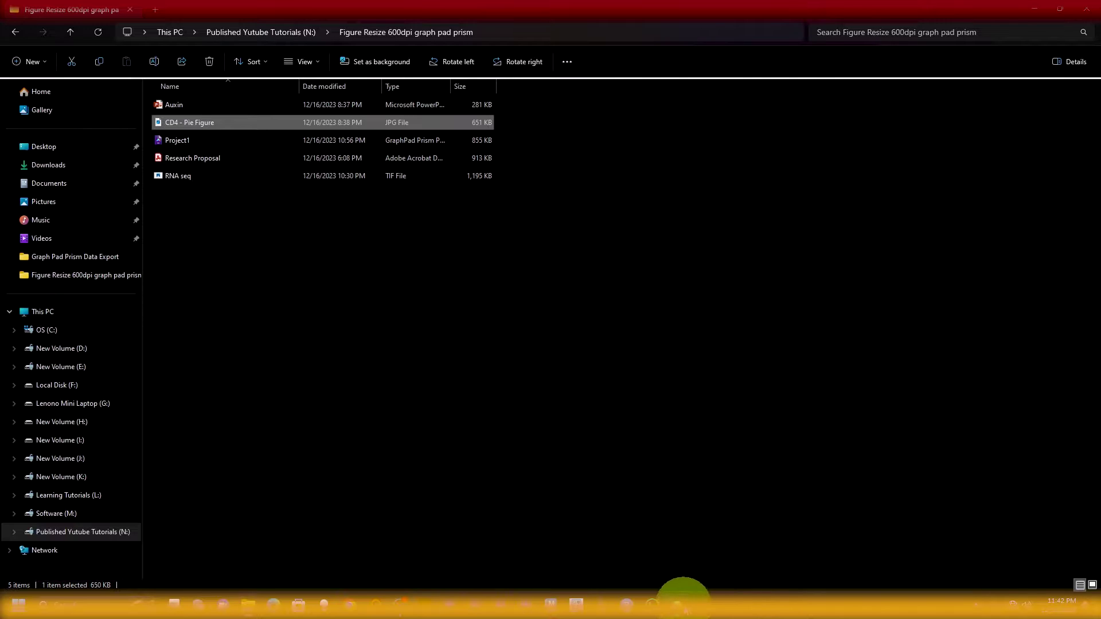
click(682, 611)
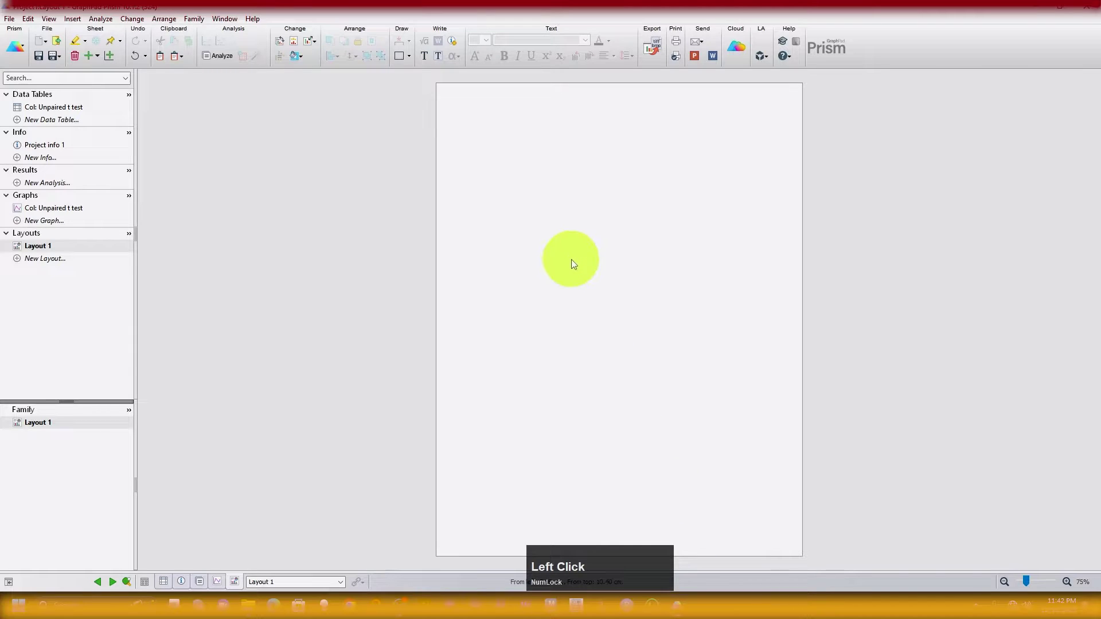
Step: Start a picture import onto Layout 1, keeping all image formats allowed
right_click(600, 266)
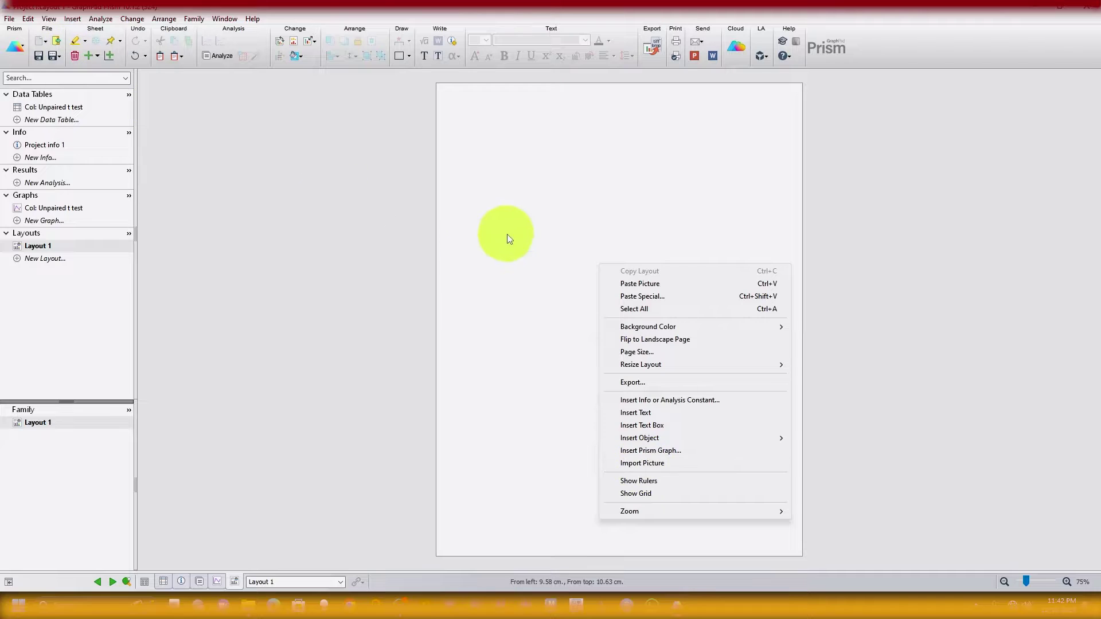
click(601, 252)
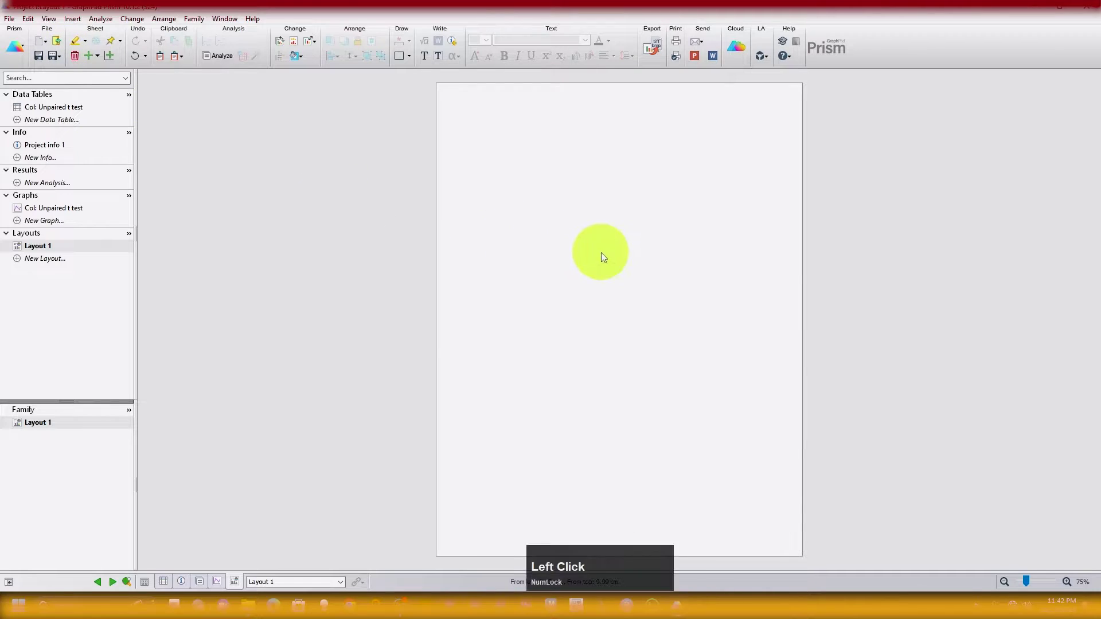
click(9, 19)
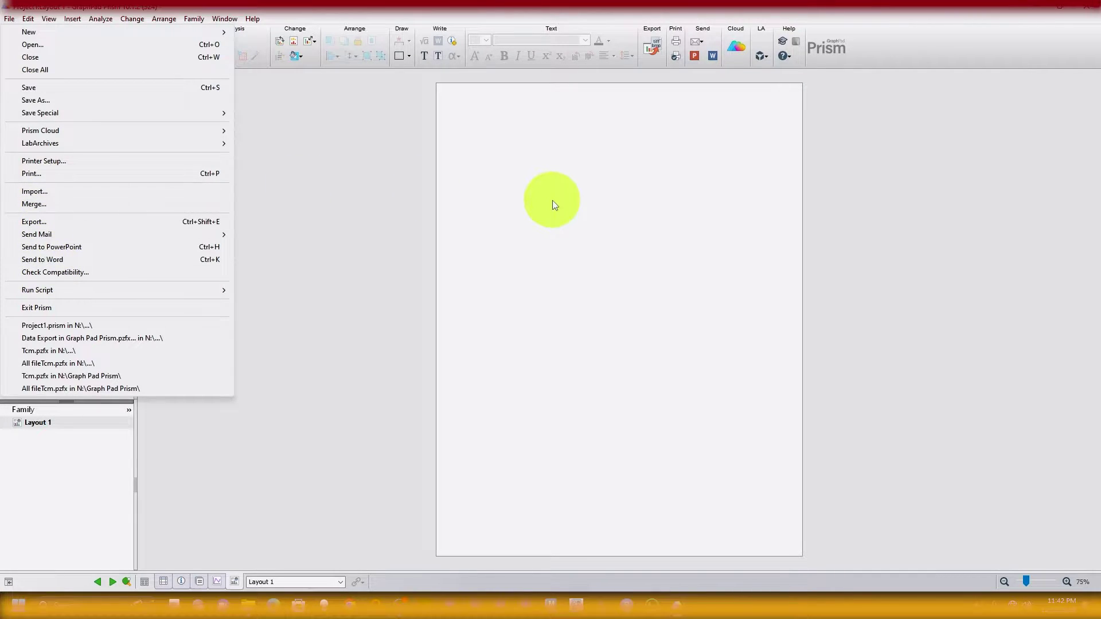
right_click(599, 252)
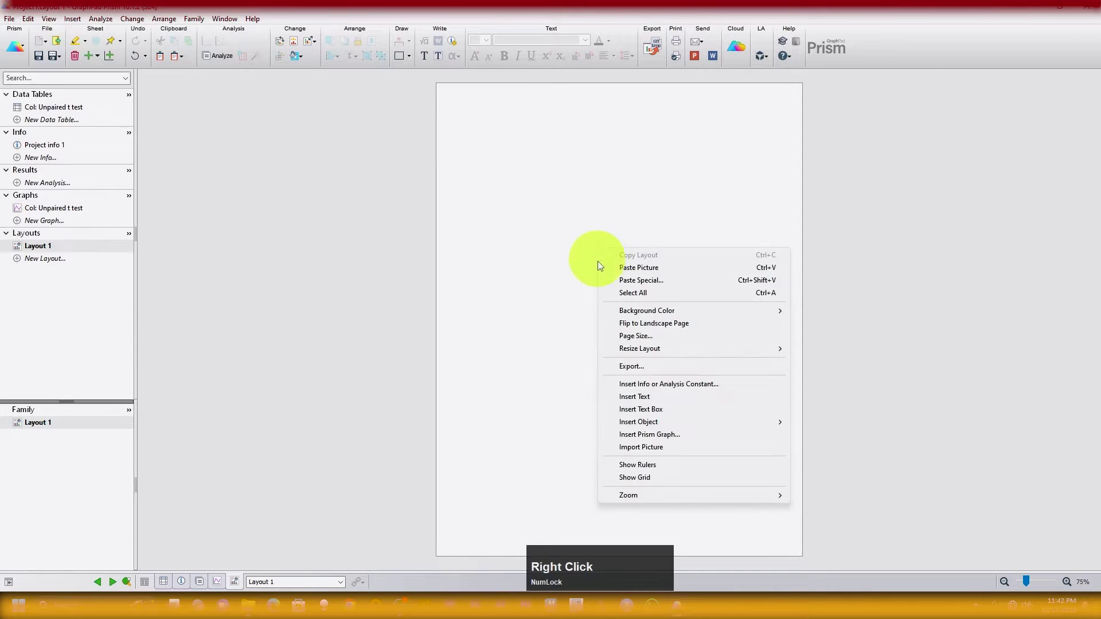
click(642, 447)
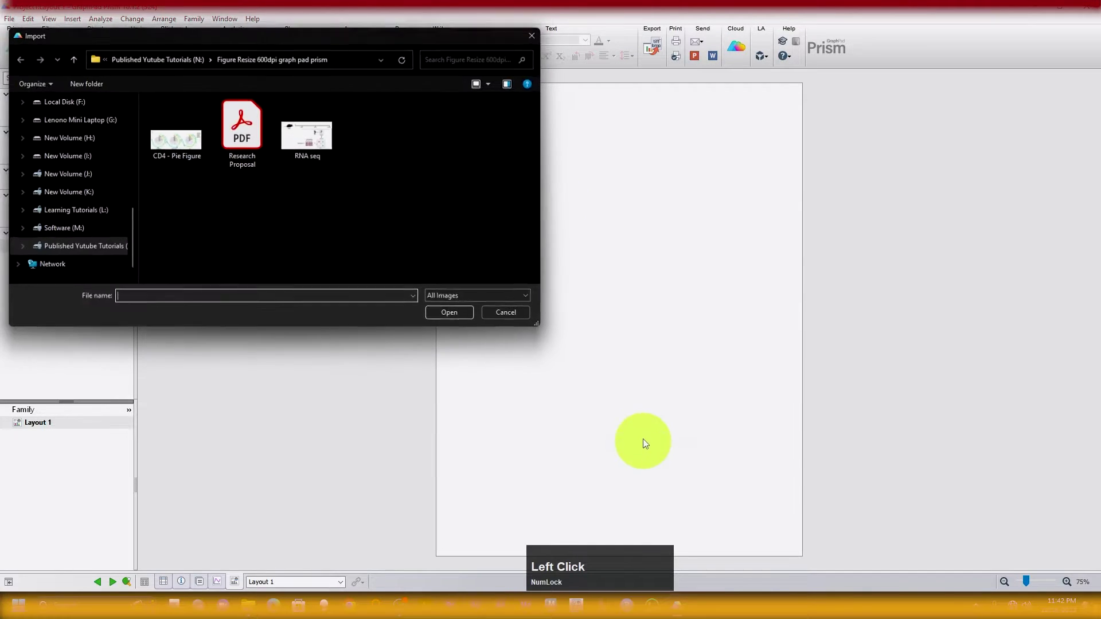
drag(352, 34, 599, 77)
click(775, 338)
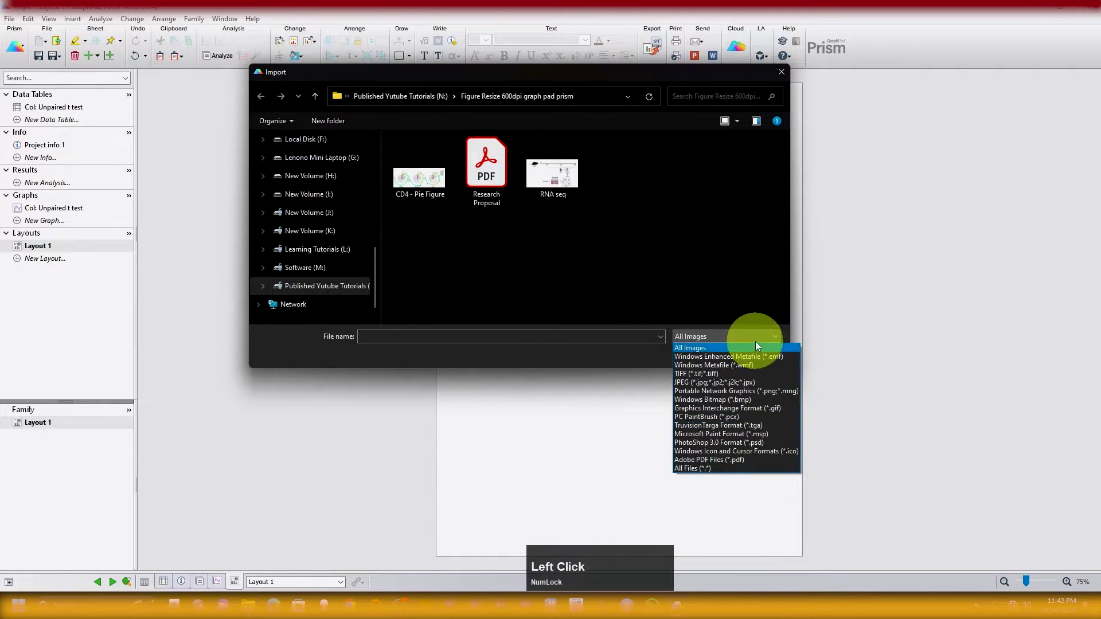
click(720, 346)
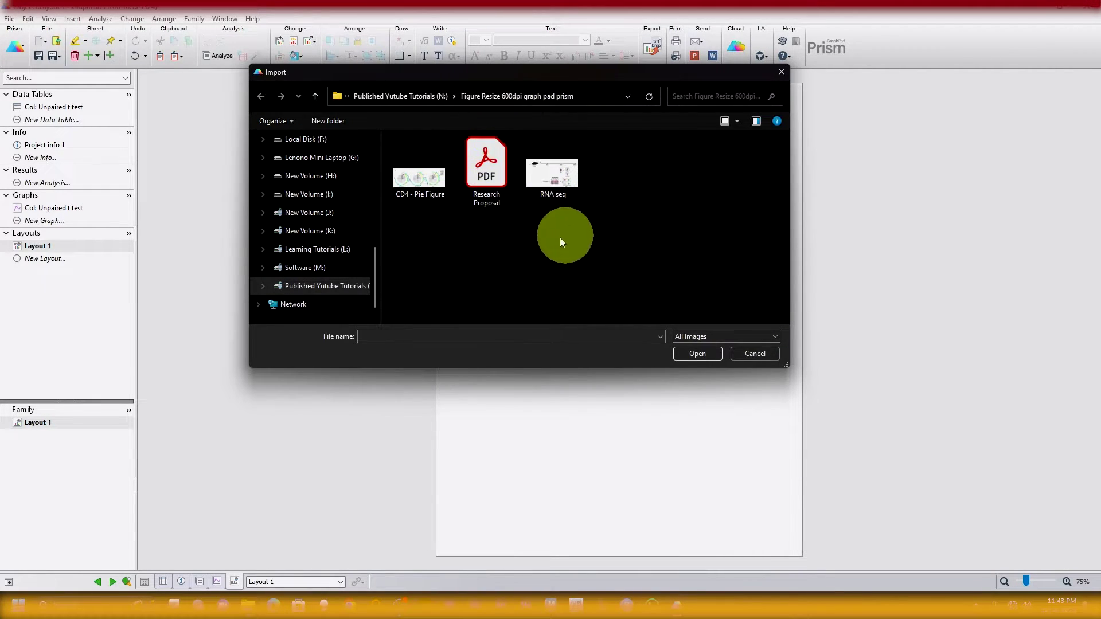
Step: Place the CD4 - Pie Figure image on Layout 1 and shift it left
click(419, 181)
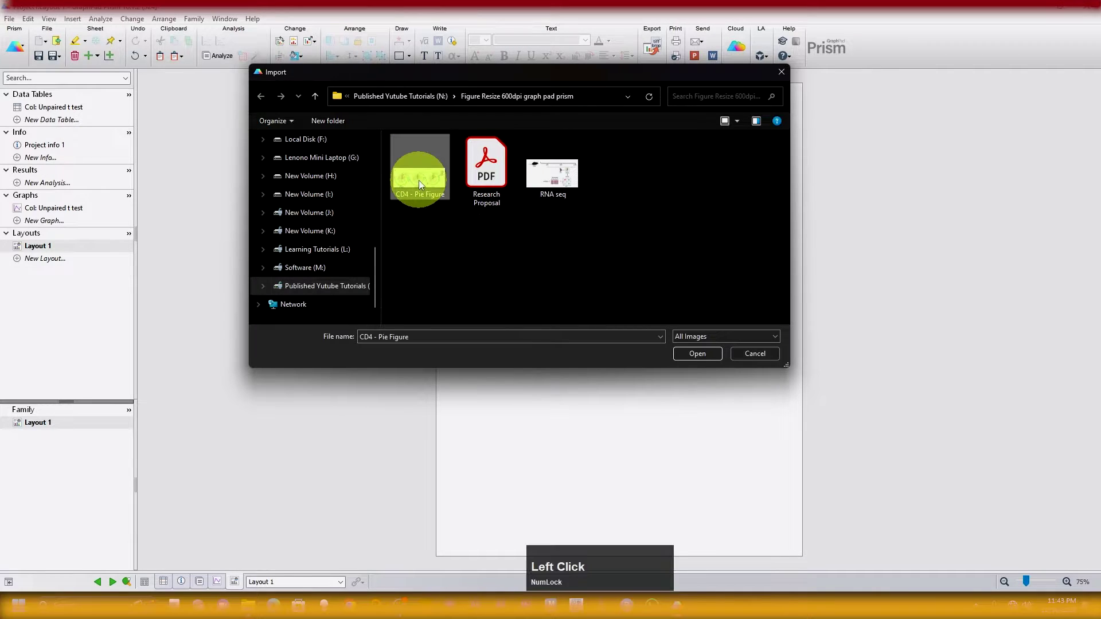
click(700, 351)
drag(697, 294, 619, 289)
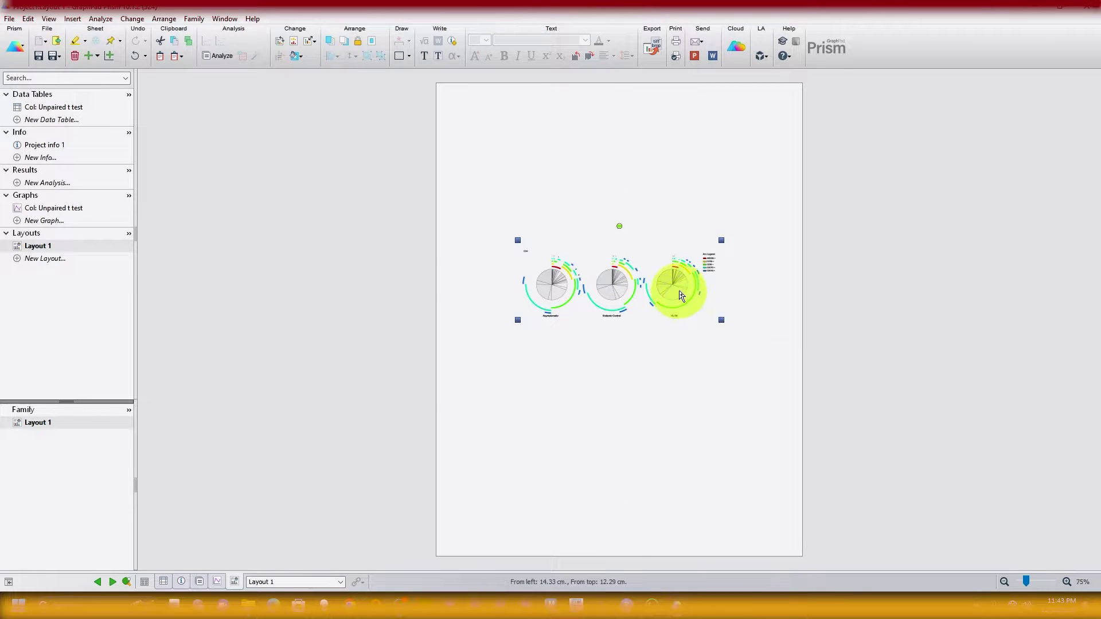
scroll(721, 250, up, 3)
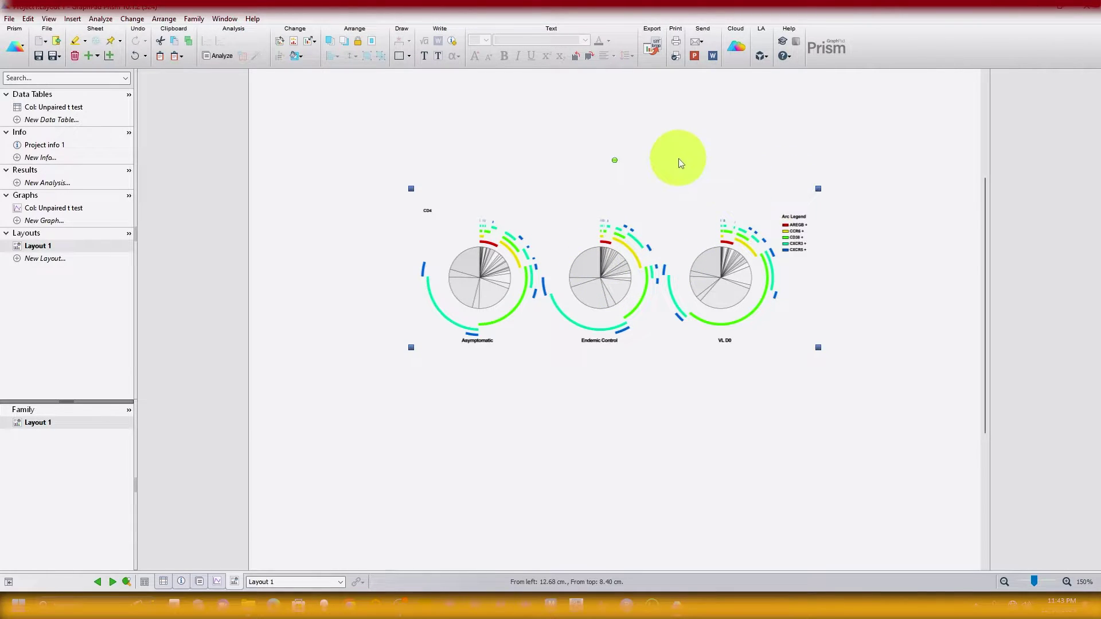
Step: Set the layout export format to TIF at 600 dpi resolution
click(657, 50)
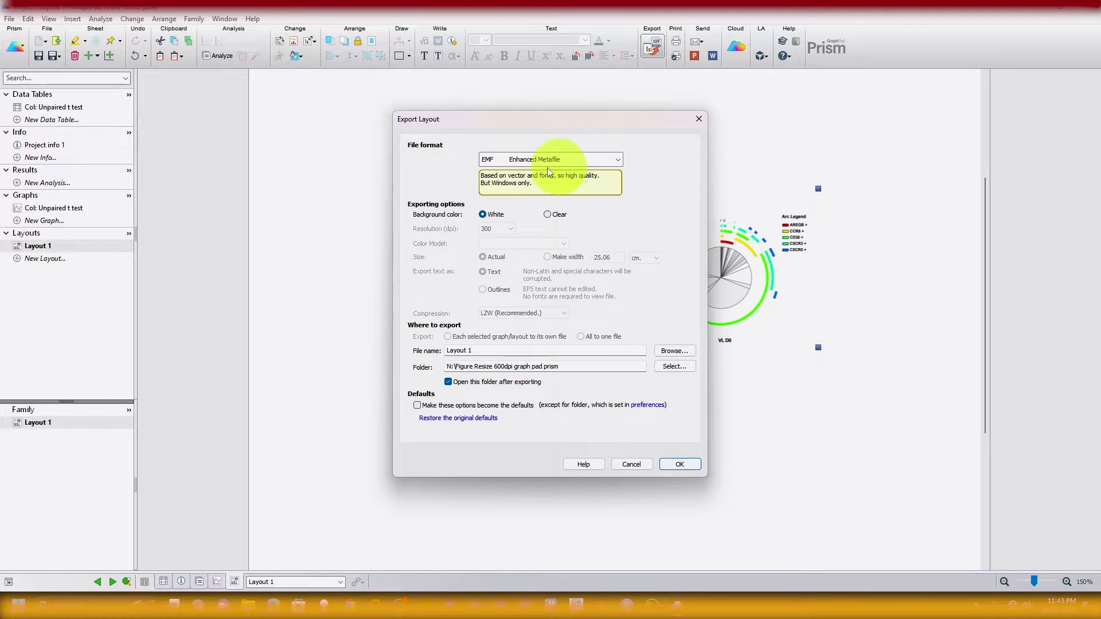
click(618, 159)
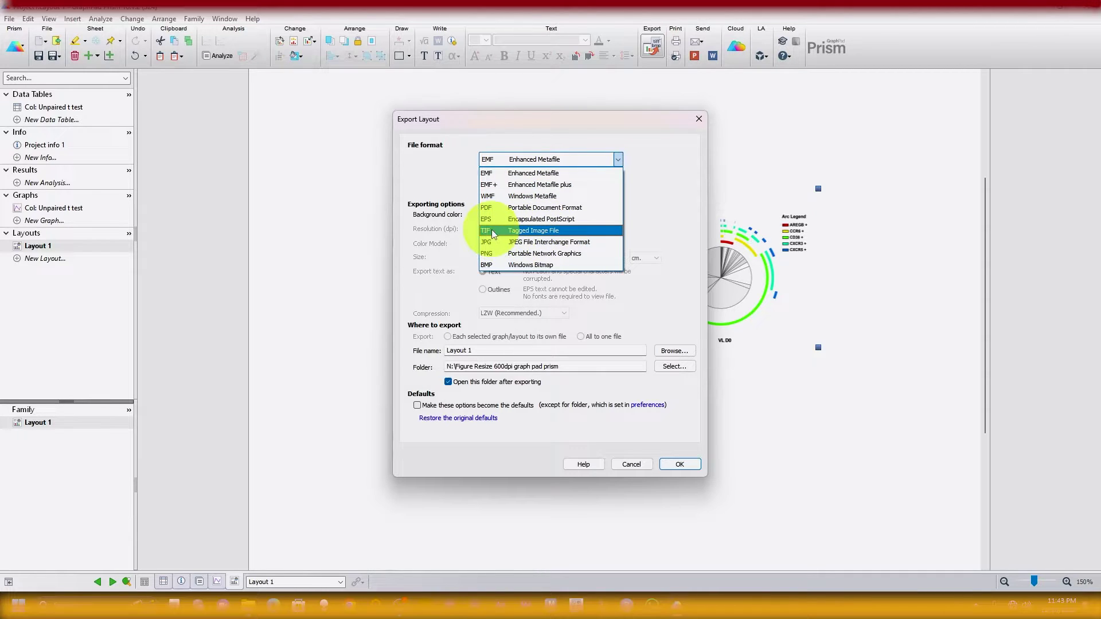
click(539, 230)
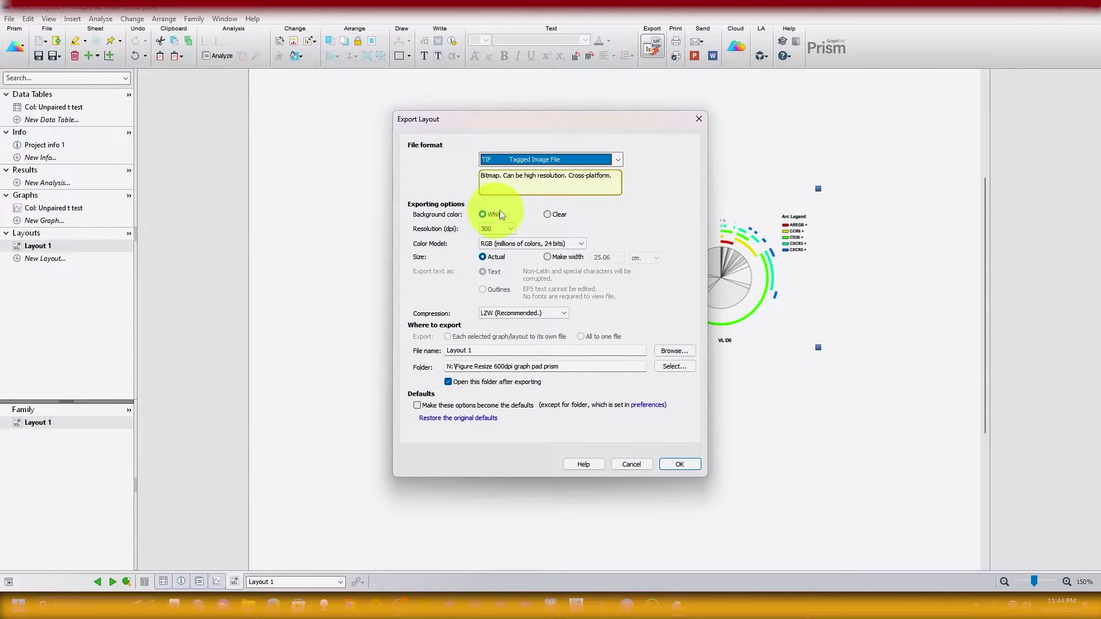
click(511, 229)
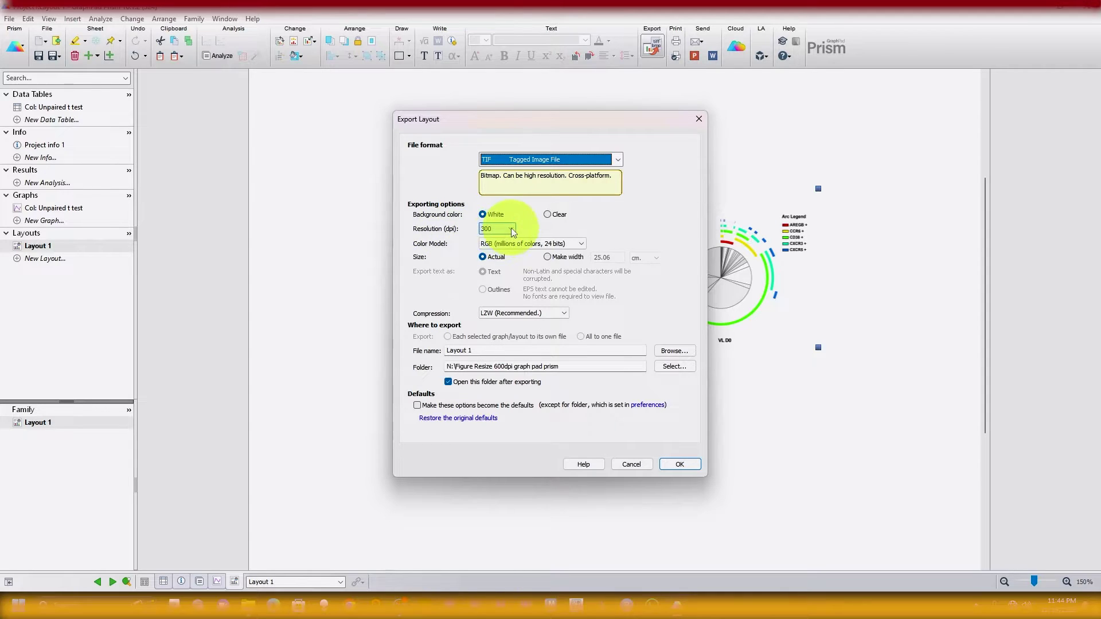
click(512, 230)
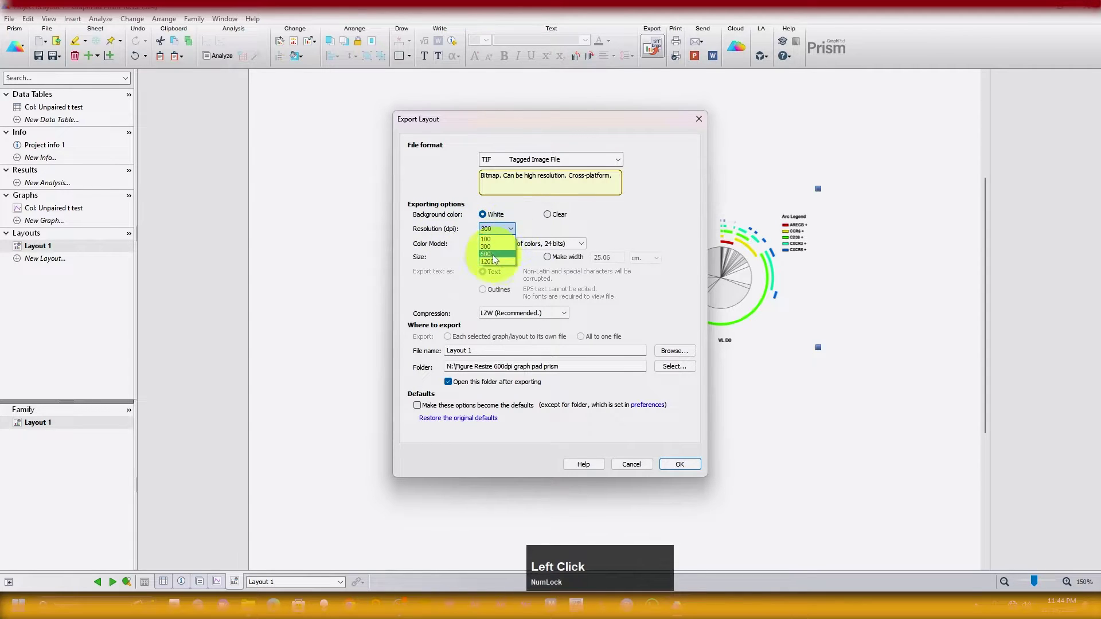
click(492, 256)
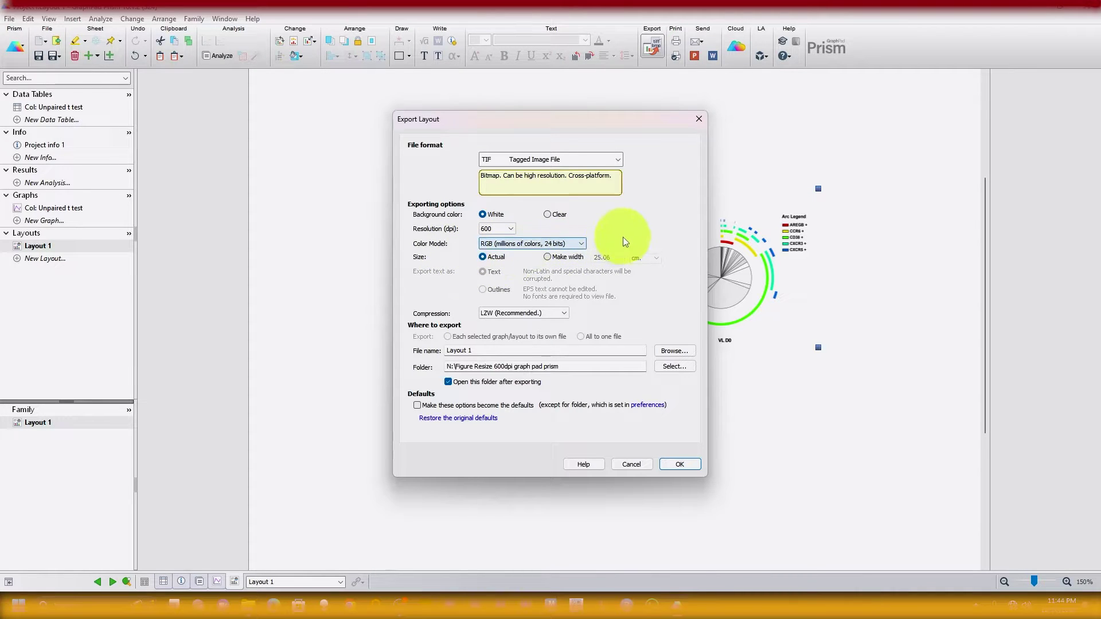
Step: Make the exported image 10 cm wide instead of 25.06 cm
click(548, 257)
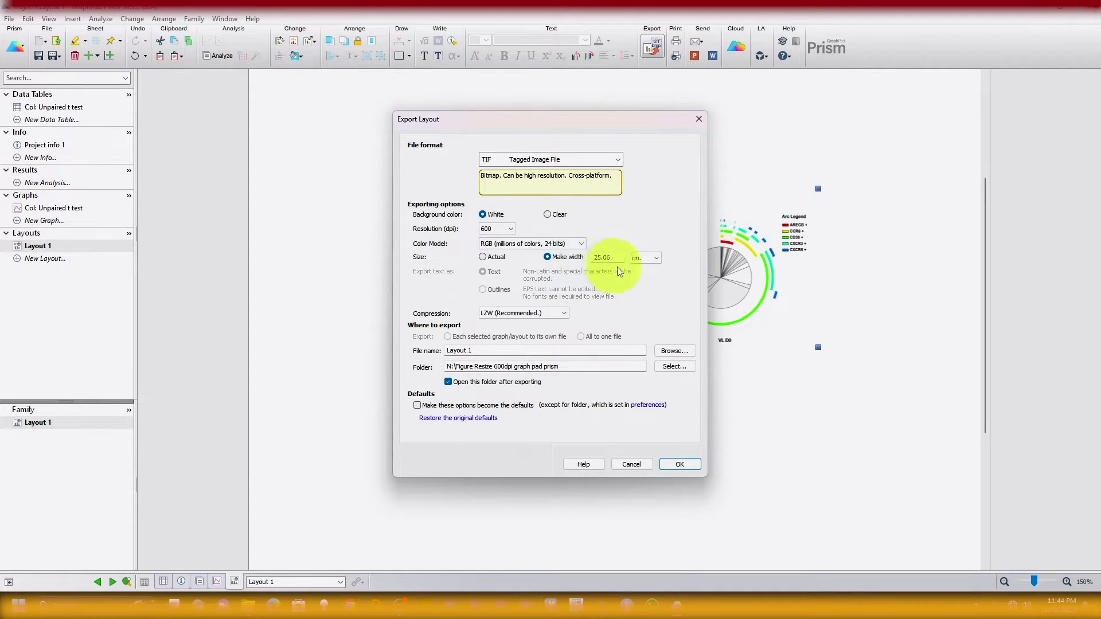
click(657, 259)
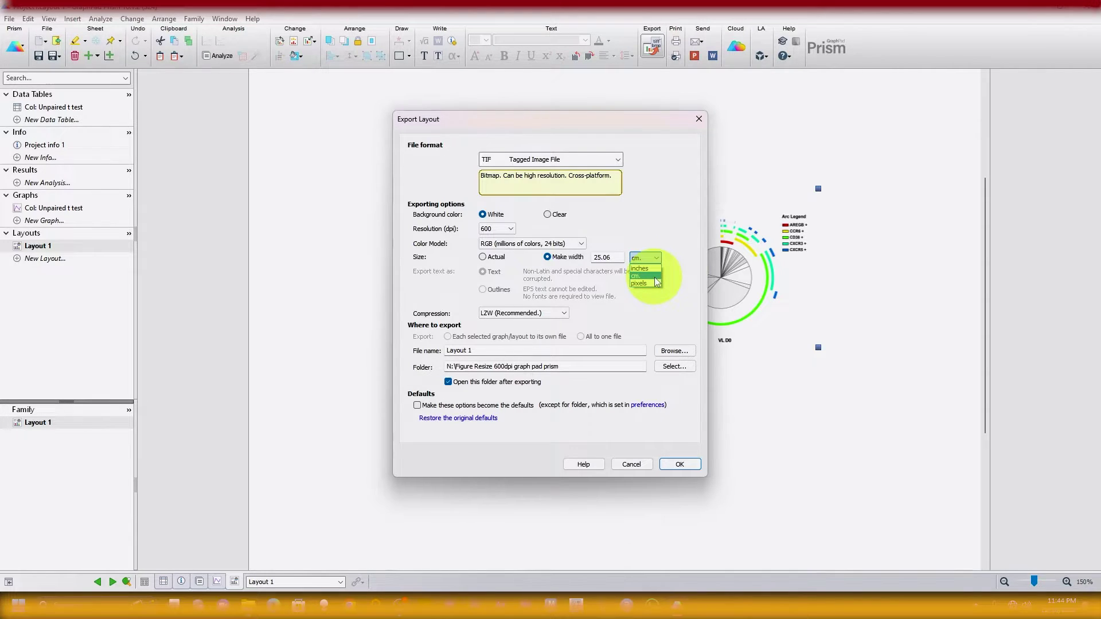
click(647, 276)
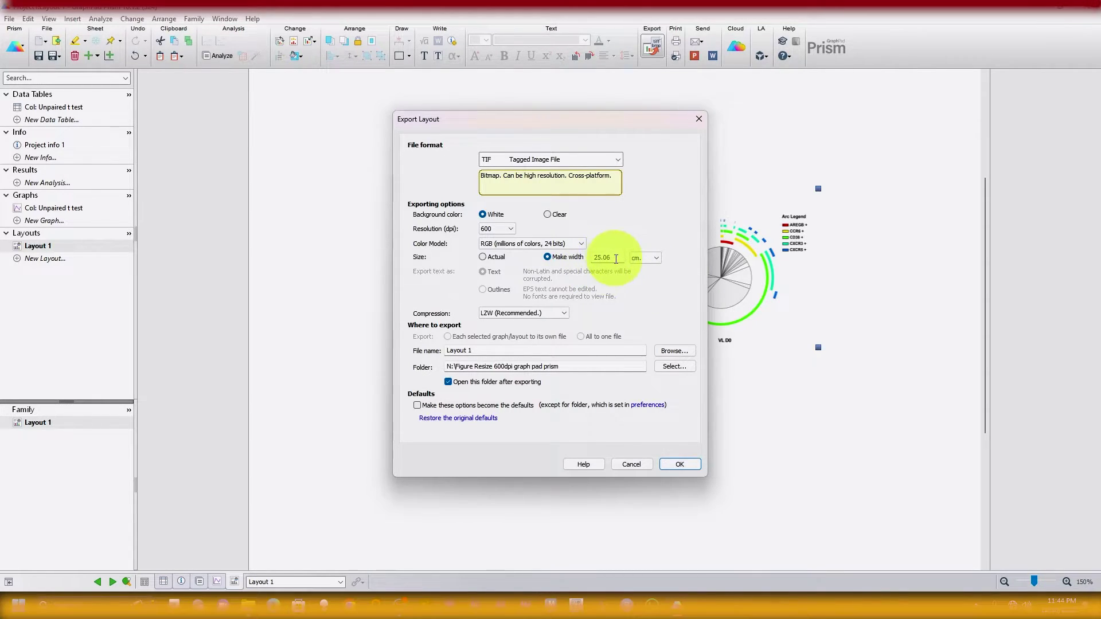
drag(616, 259, 589, 257)
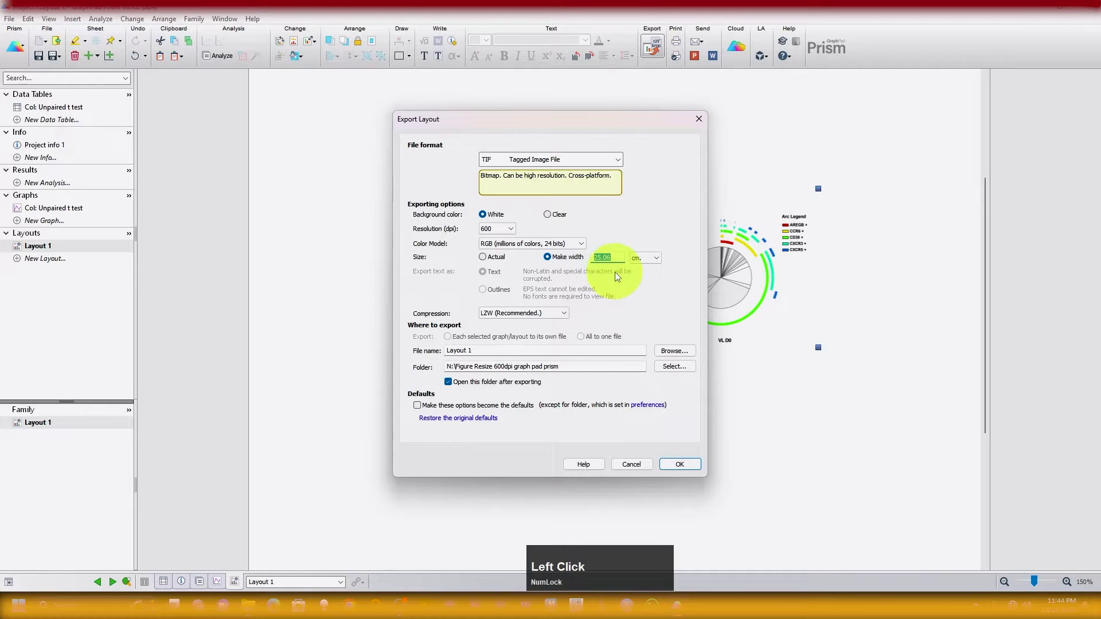
text(10)
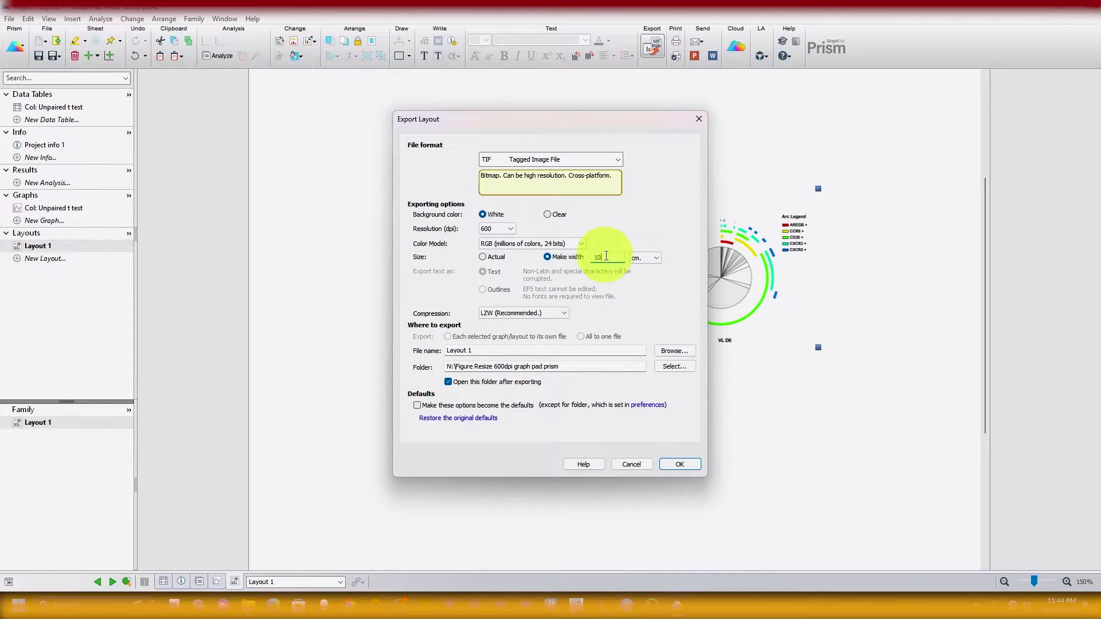
click(606, 256)
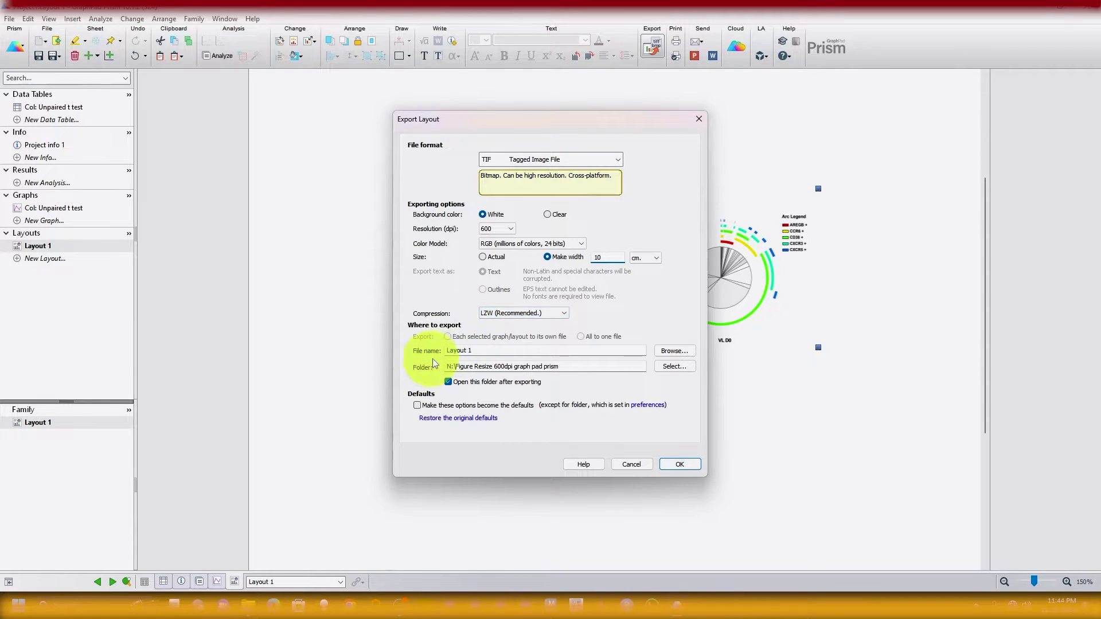
Step: Name the export 'export1 600 pie' in the Figure Resize 600dpi graph pad prism folder
drag(473, 352, 436, 347)
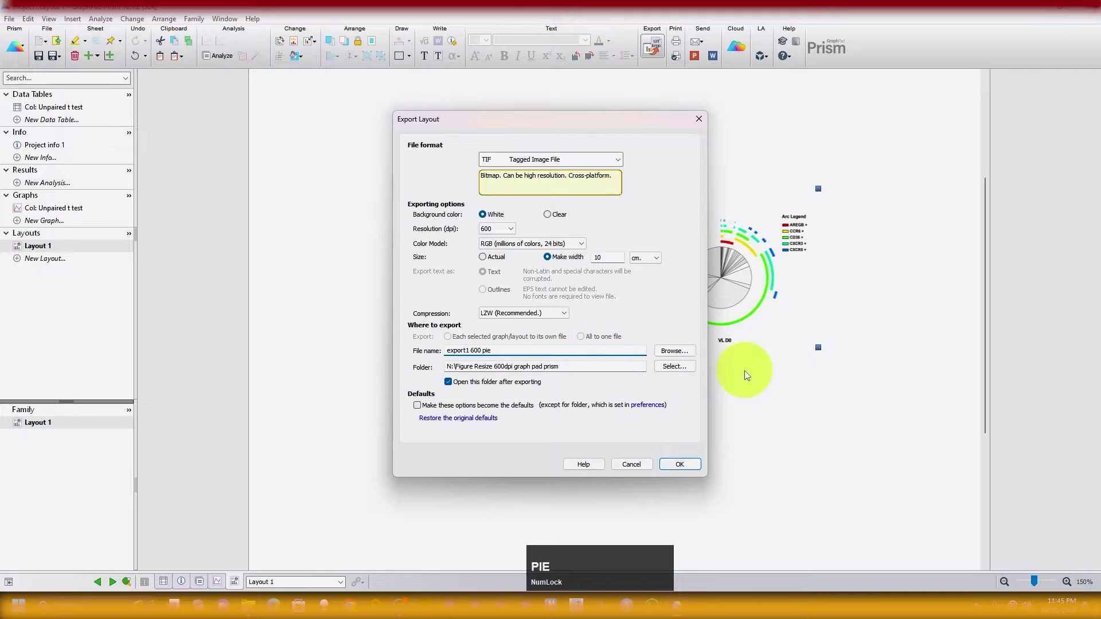
click(674, 366)
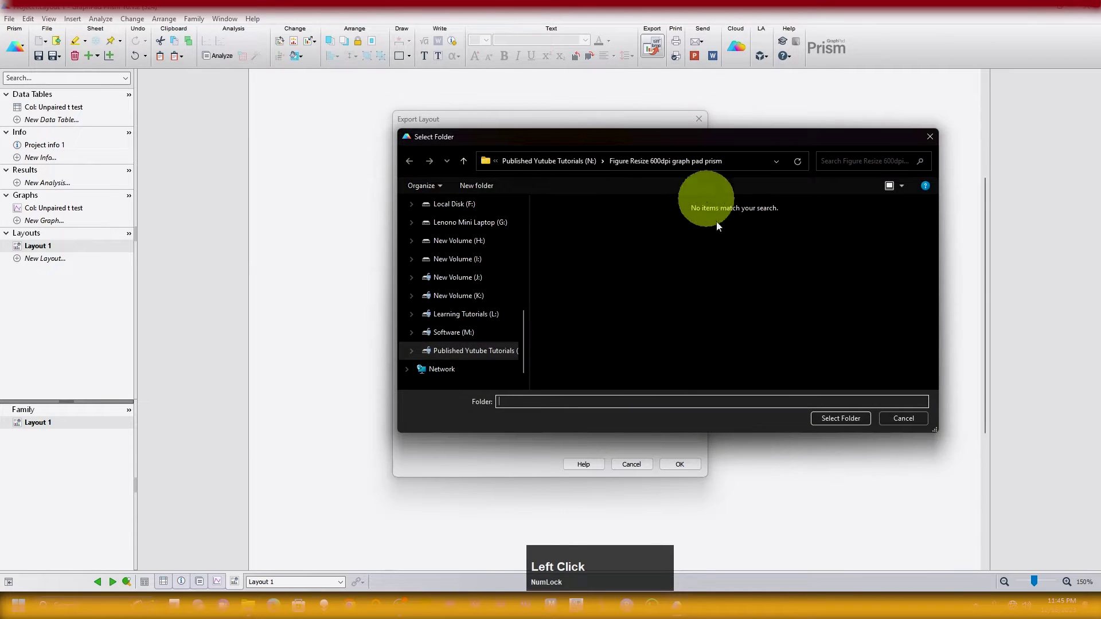
click(837, 418)
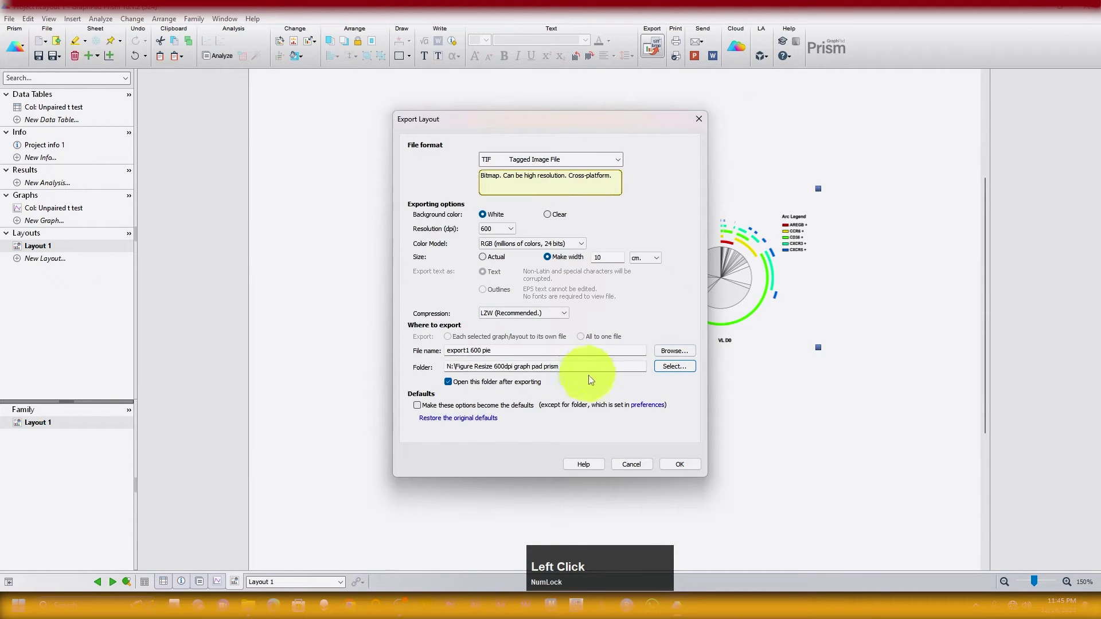
Step: Export the TIF and confirm in its Explorer properties it is 2363 x 980 pixels at 600 dpi
click(679, 466)
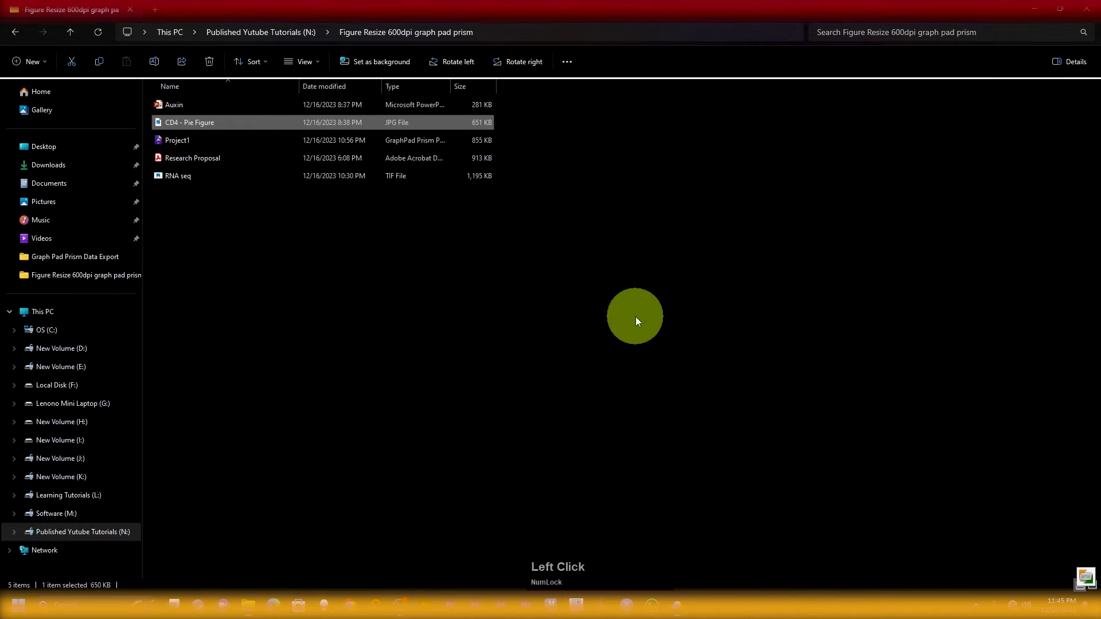
click(193, 142)
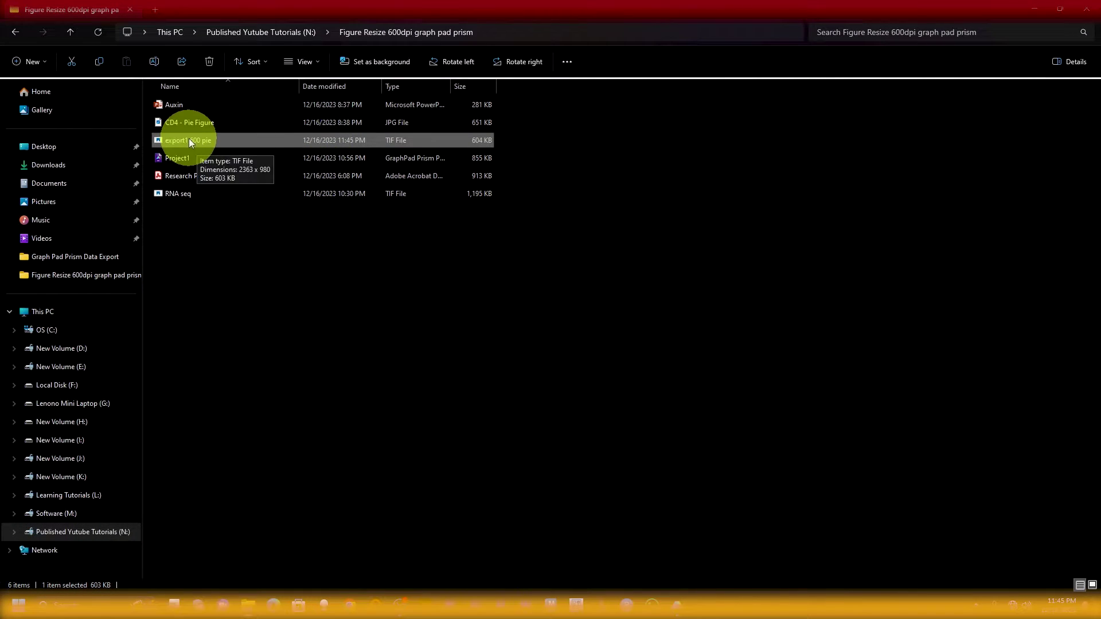
right_click(208, 139)
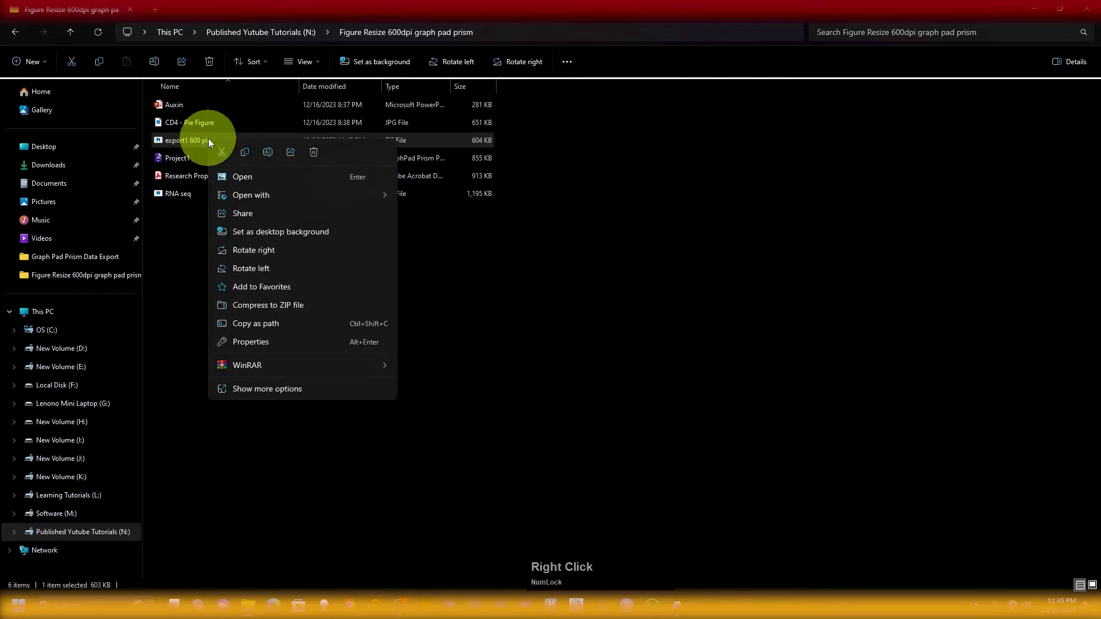
click(270, 345)
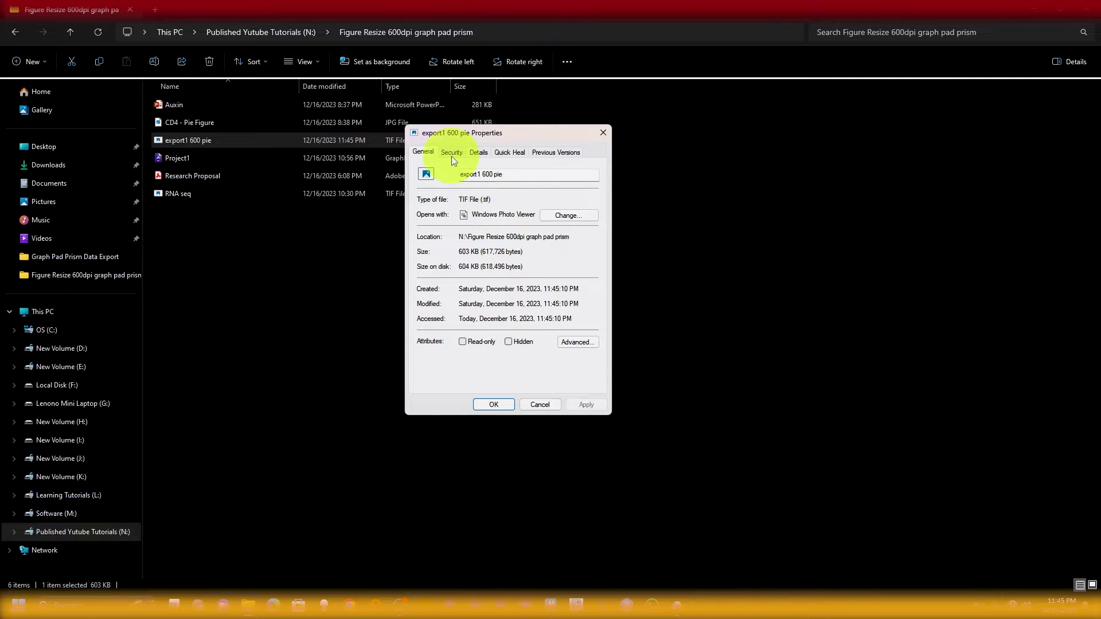
click(479, 153)
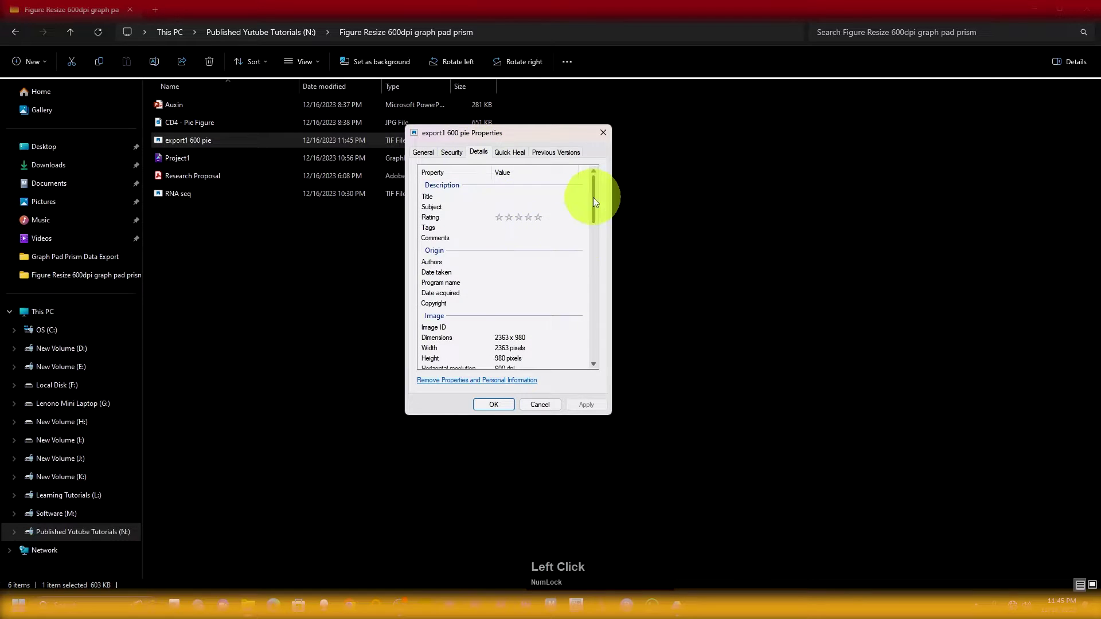
drag(592, 197, 593, 233)
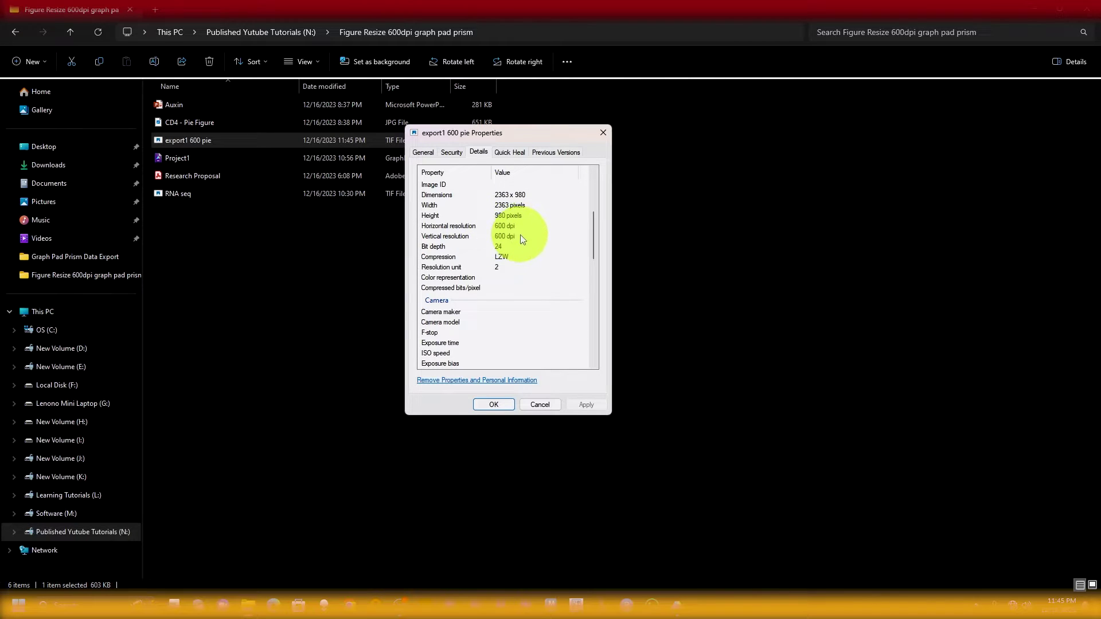
click(494, 403)
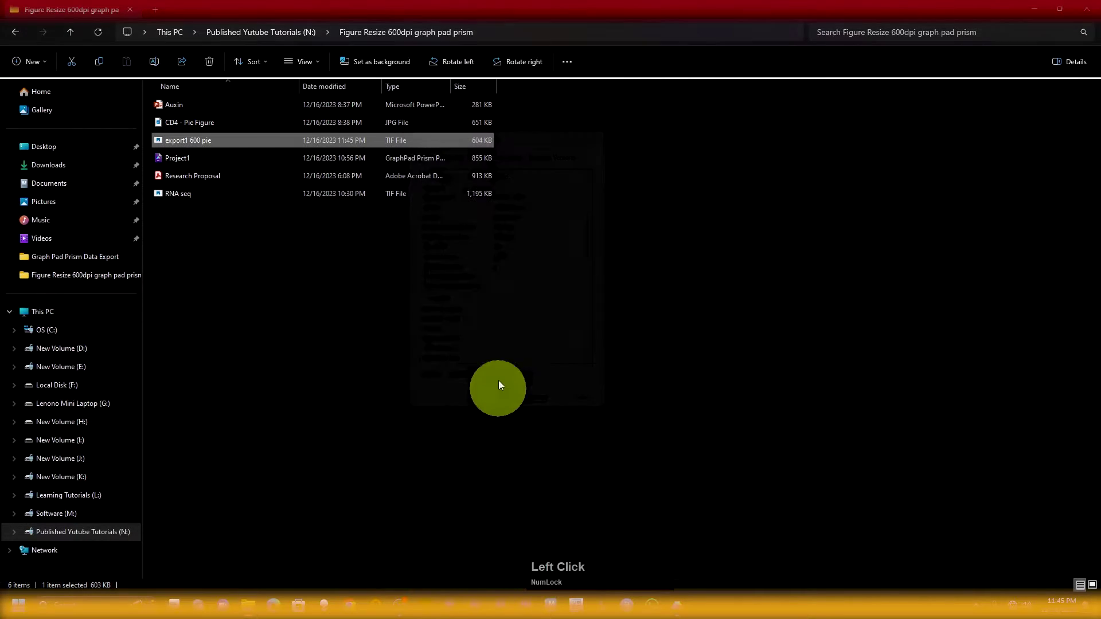
Step: Preview export1 600 pie.tif, then open it in Adobe Illustrator 2023
double_click(281, 143)
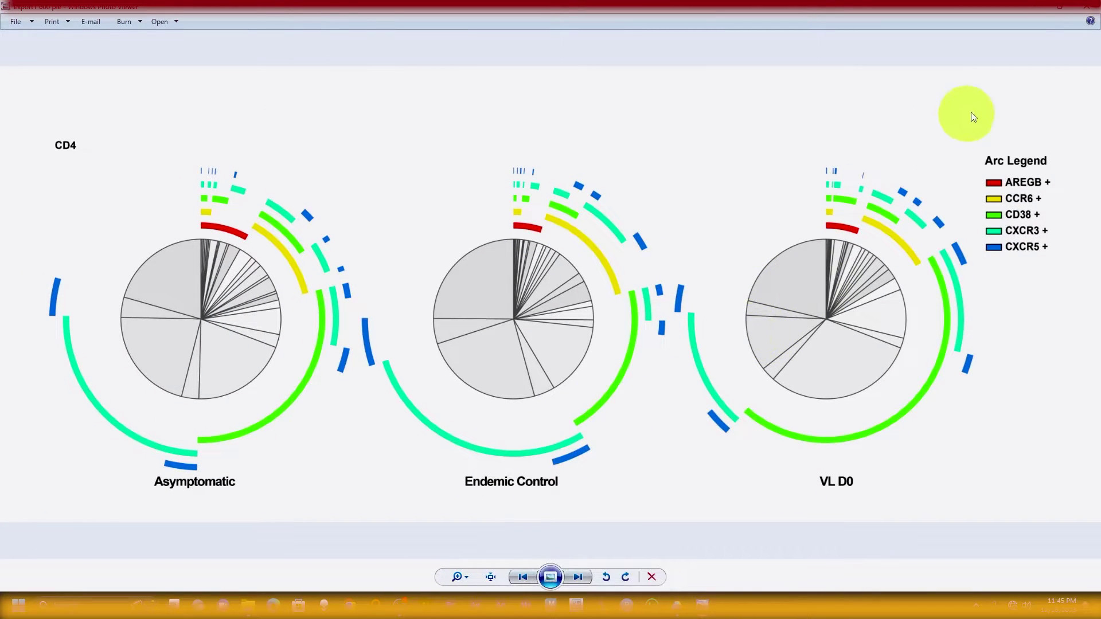
click(1085, 10)
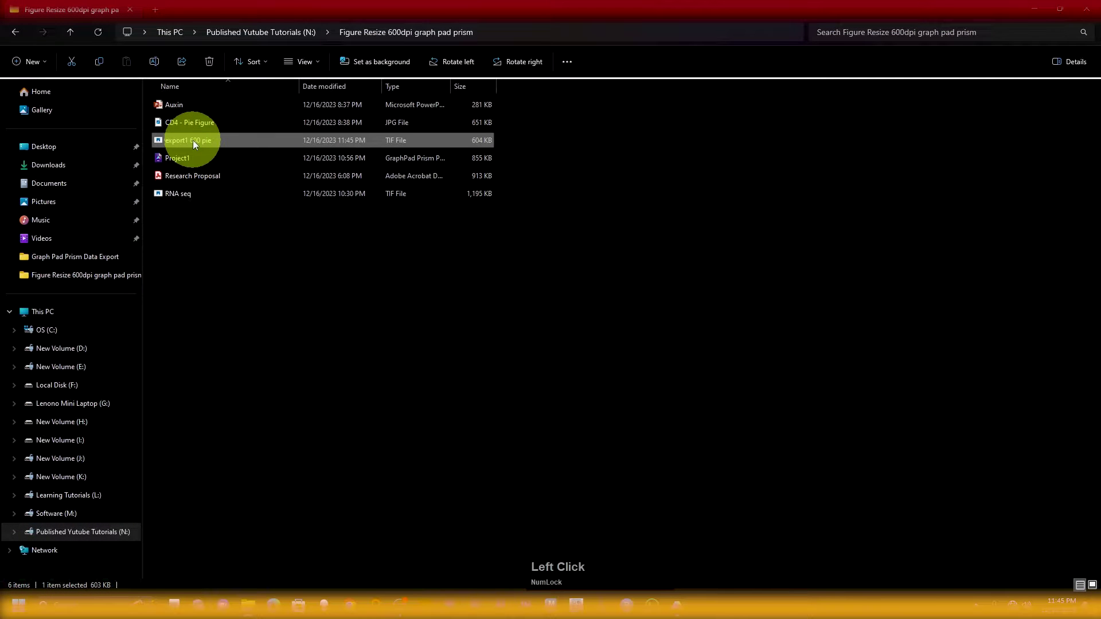
right_click(193, 140)
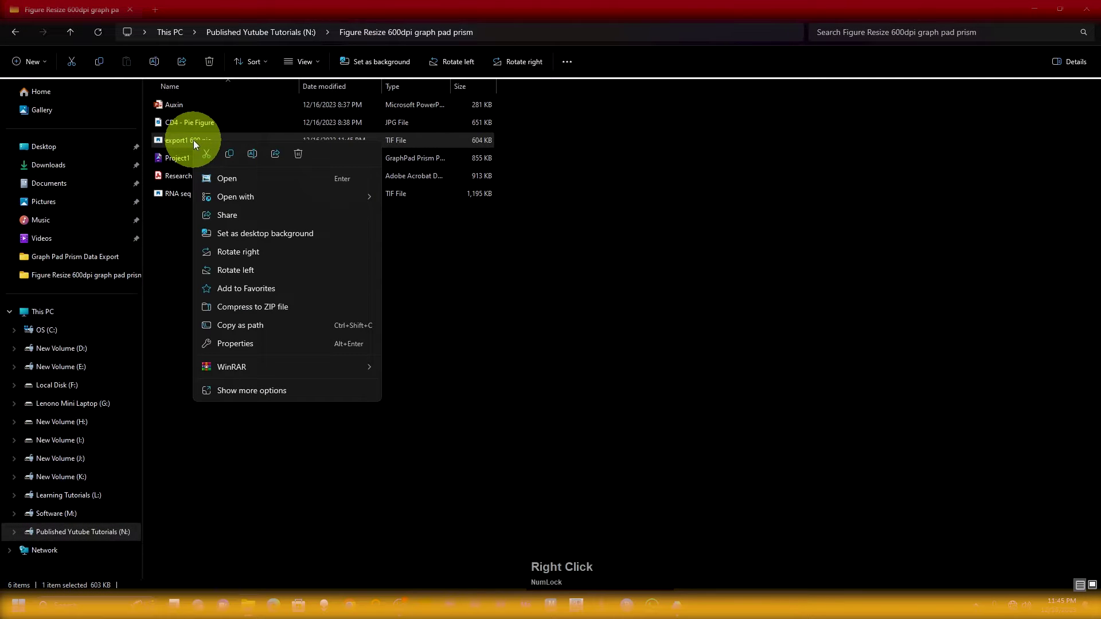
mouse_move(270, 202)
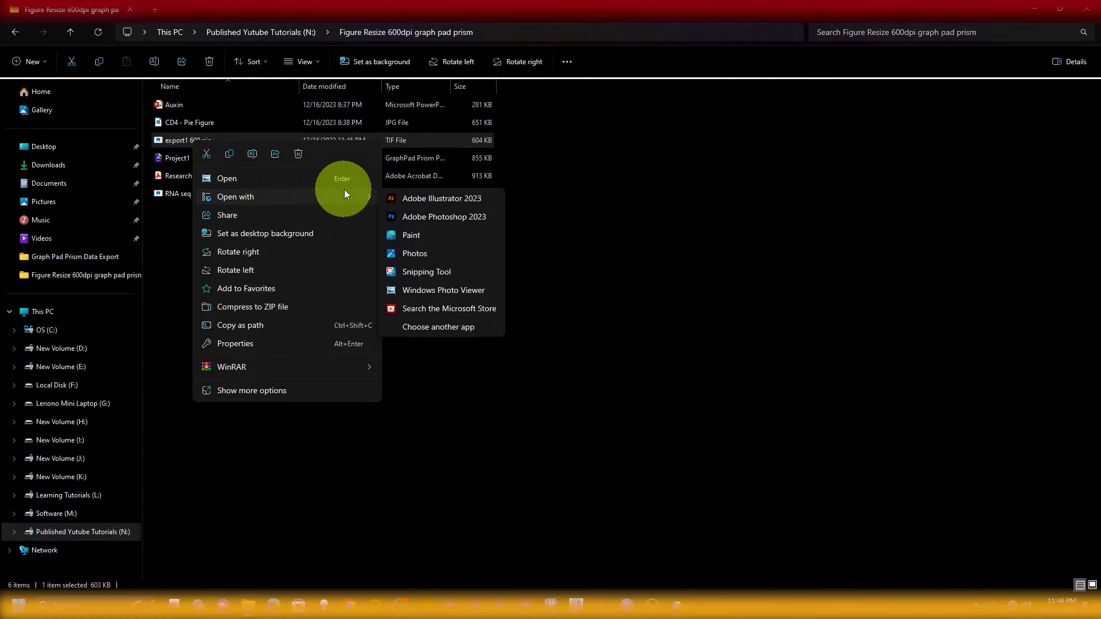
click(439, 199)
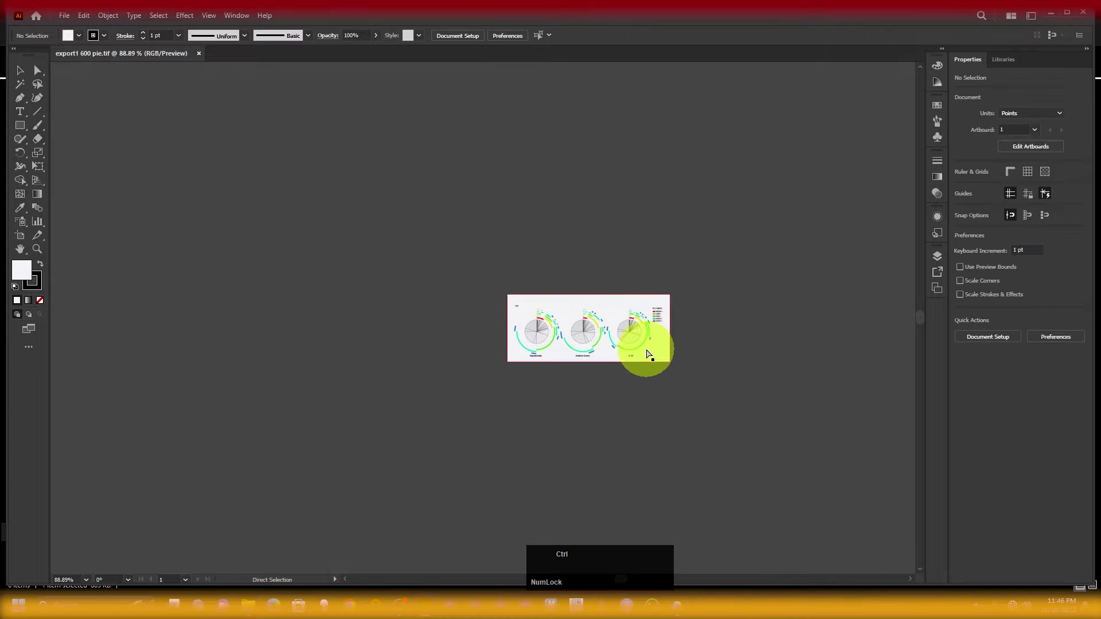
Step: Fit the view, show centimetre rulers, and confirm the TIF artboard measures 10 × 4.15 cm
key(ctrl+0)
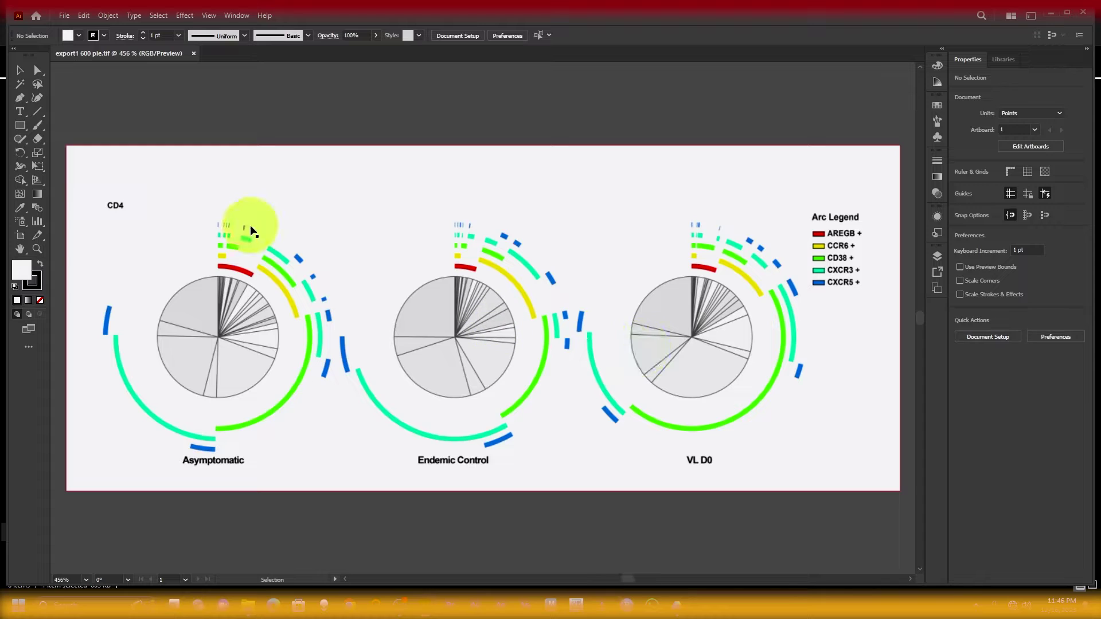
key(ctrl+r)
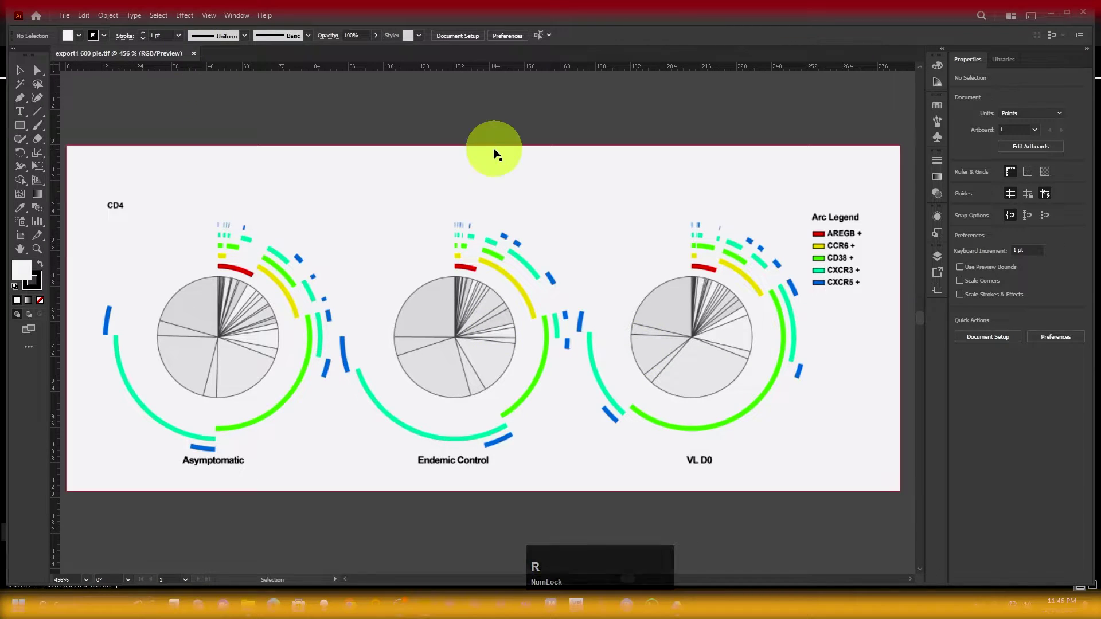
right_click(473, 74)
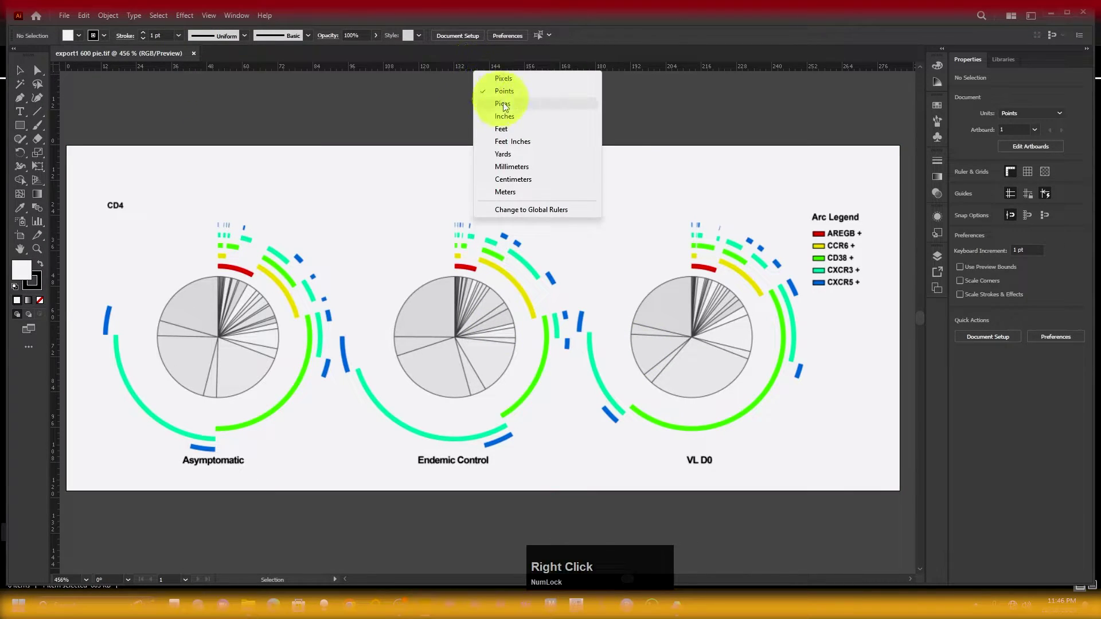
click(516, 179)
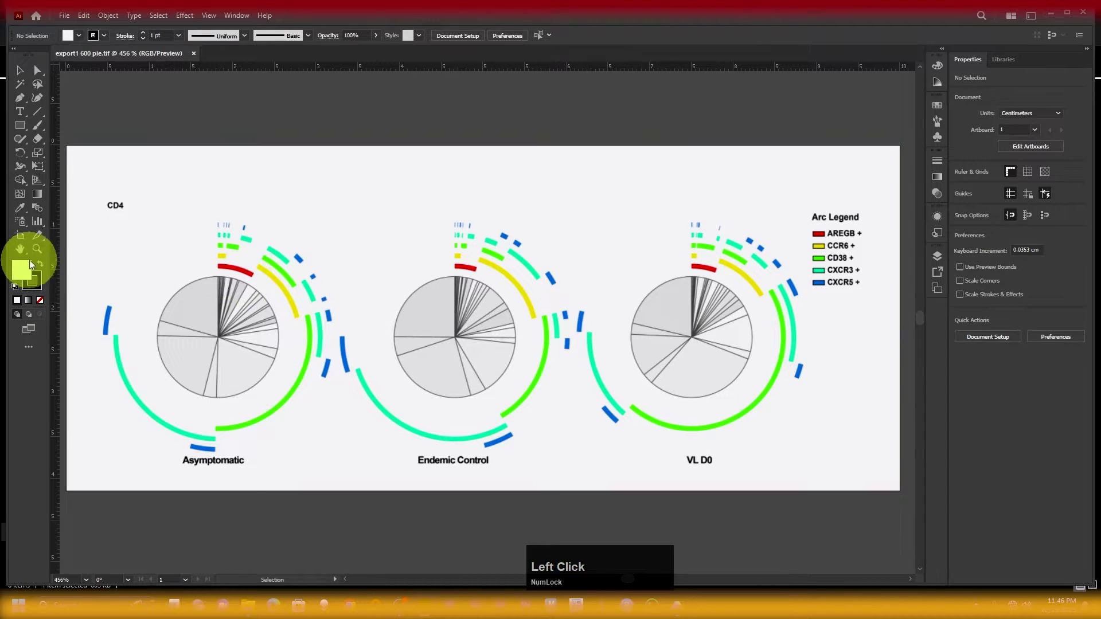
click(21, 237)
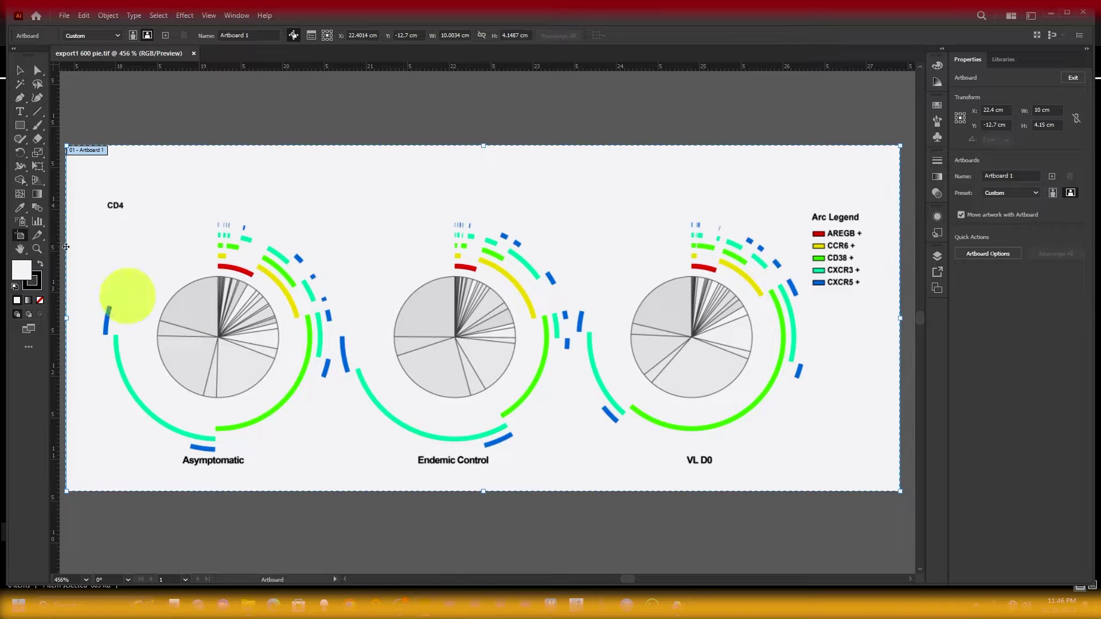
click(19, 70)
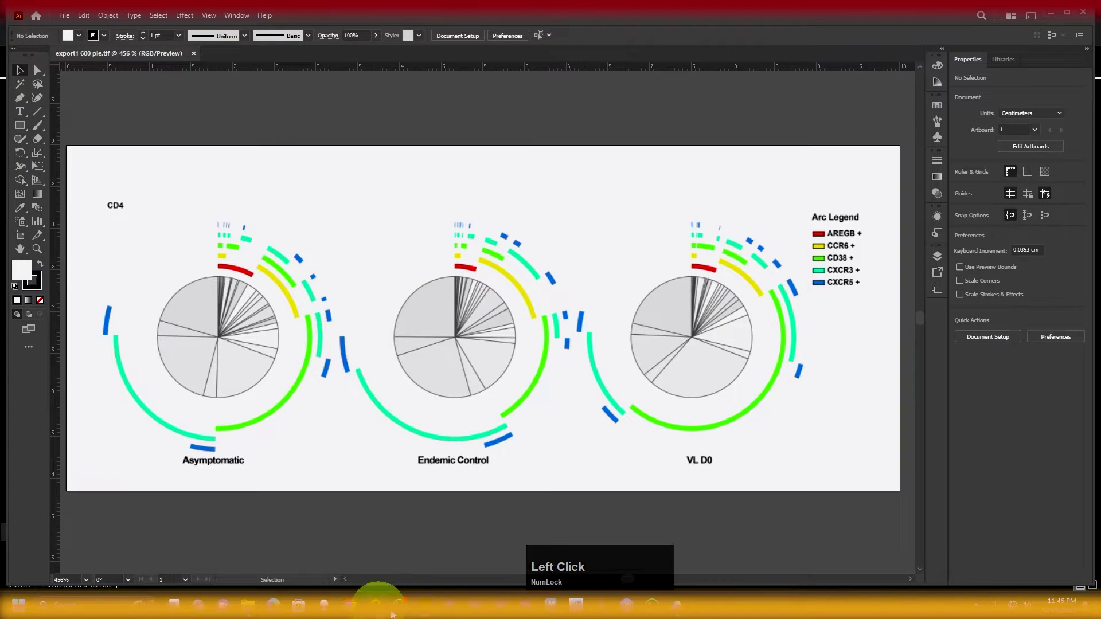
Step: Open CD4 - Pie Figure.jpg from Explorer in Adobe Illustrator 2023
click(248, 604)
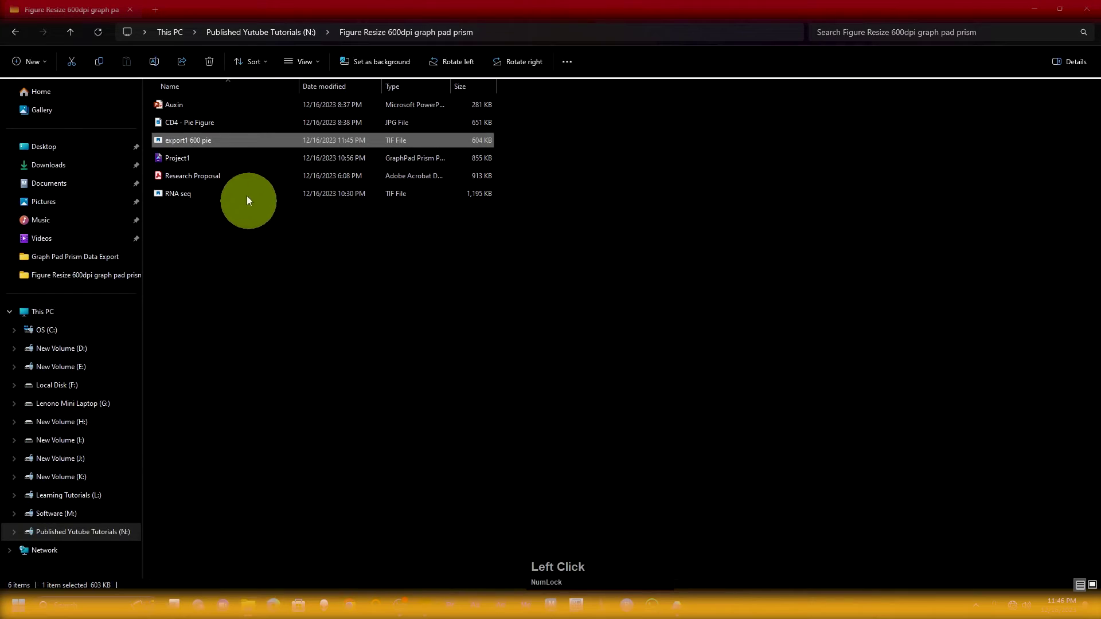
click(194, 122)
right_click(193, 123)
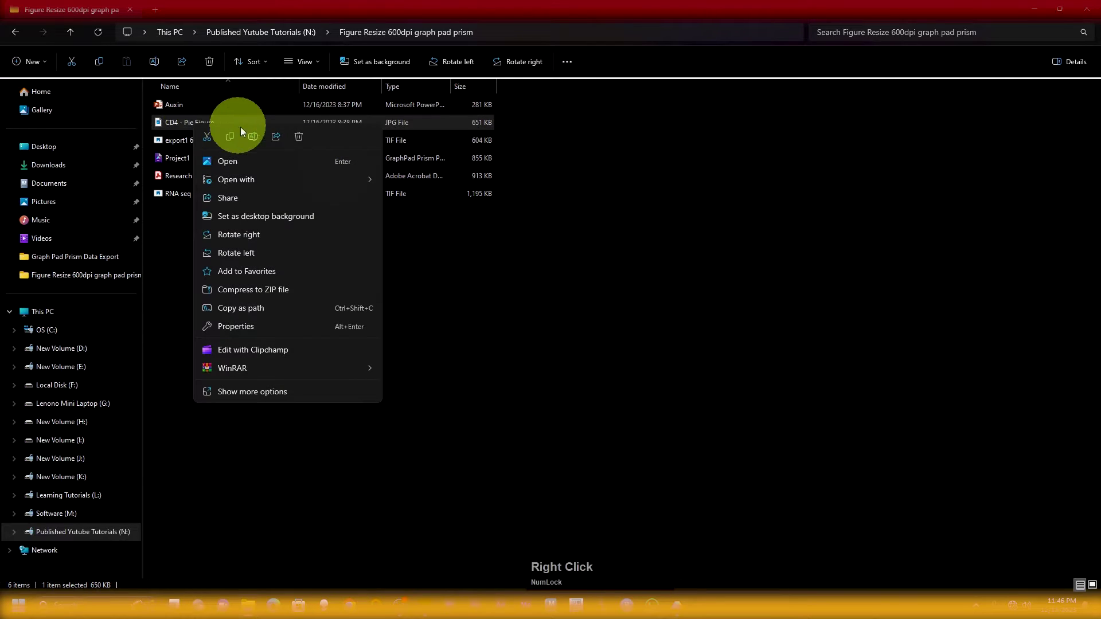
mouse_move(290, 179)
click(400, 180)
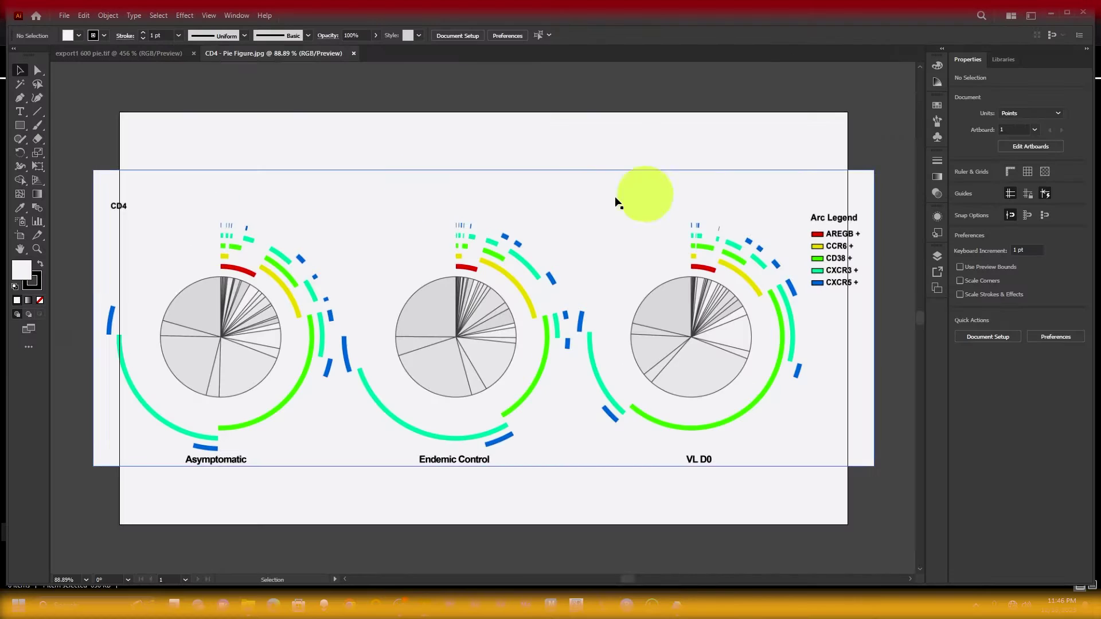
Step: Show rulers and widen the JPG's artboard from 1270 pt to 1362 pt
click(21, 235)
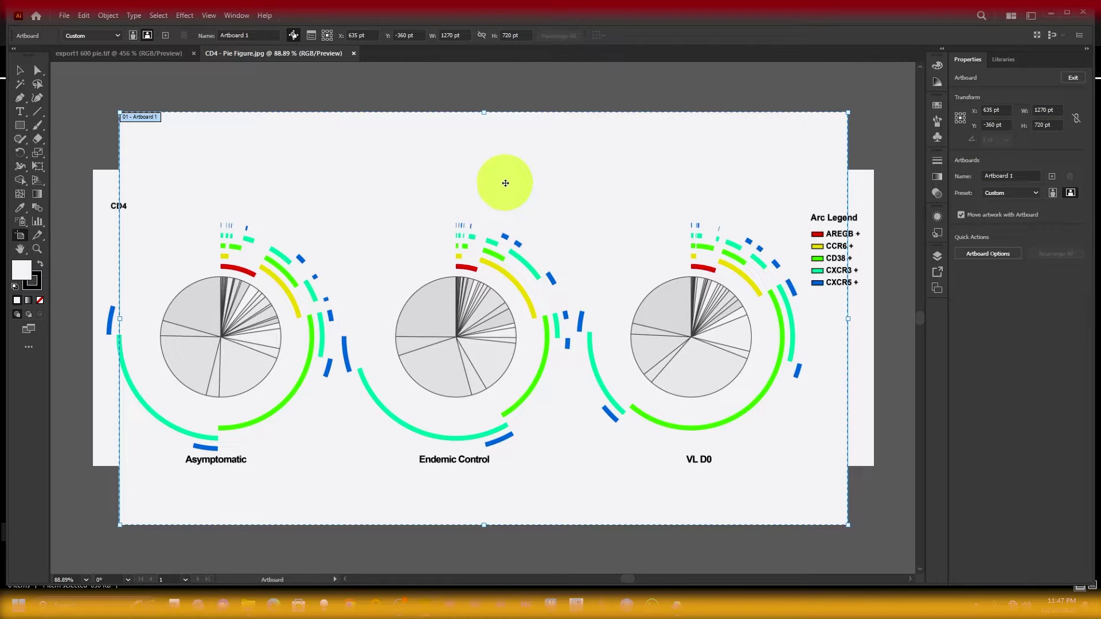
key(ctrl)
key(ctrl+r)
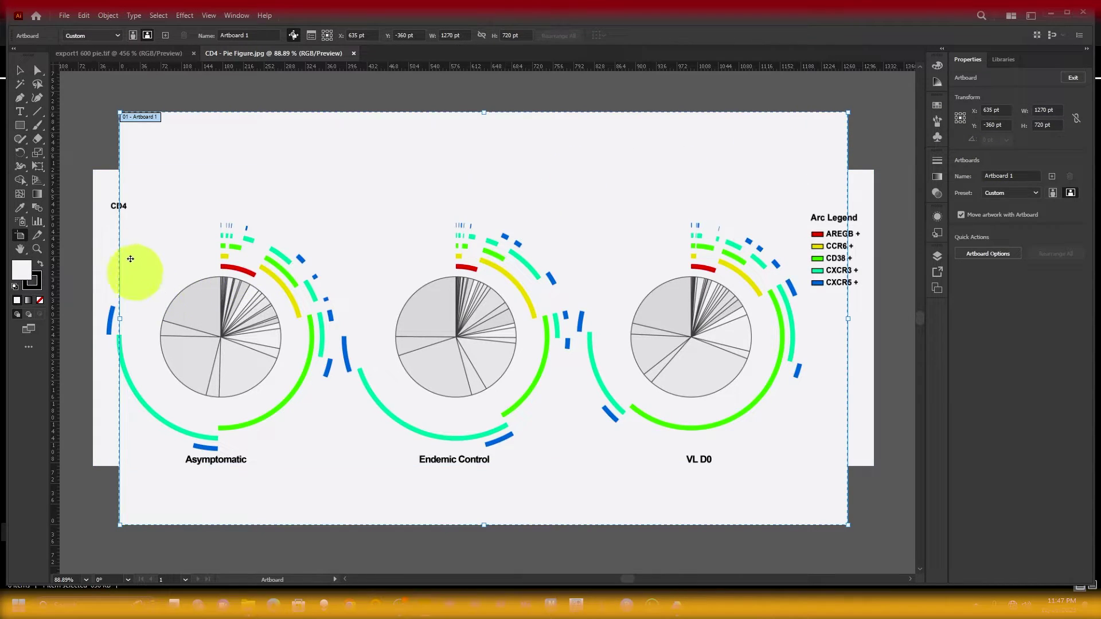
drag(120, 320, 91, 322)
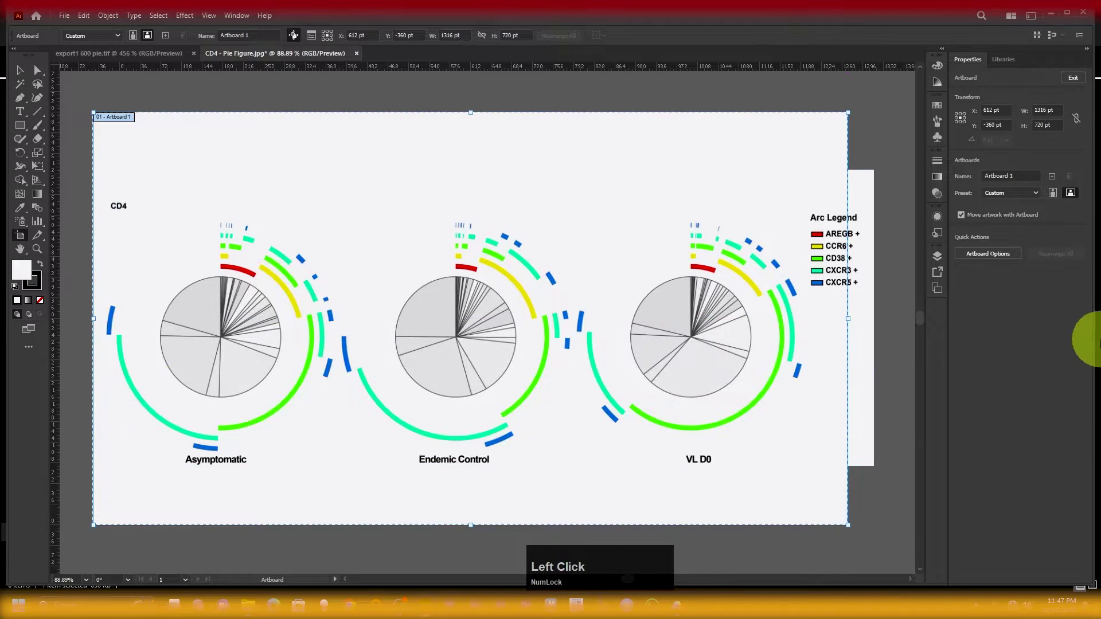
drag(848, 324, 873, 320)
Step: Switch the JPG to centimetres (48.05 × 25.4 cm), then return to export1 600 pie.tif
right_click(454, 67)
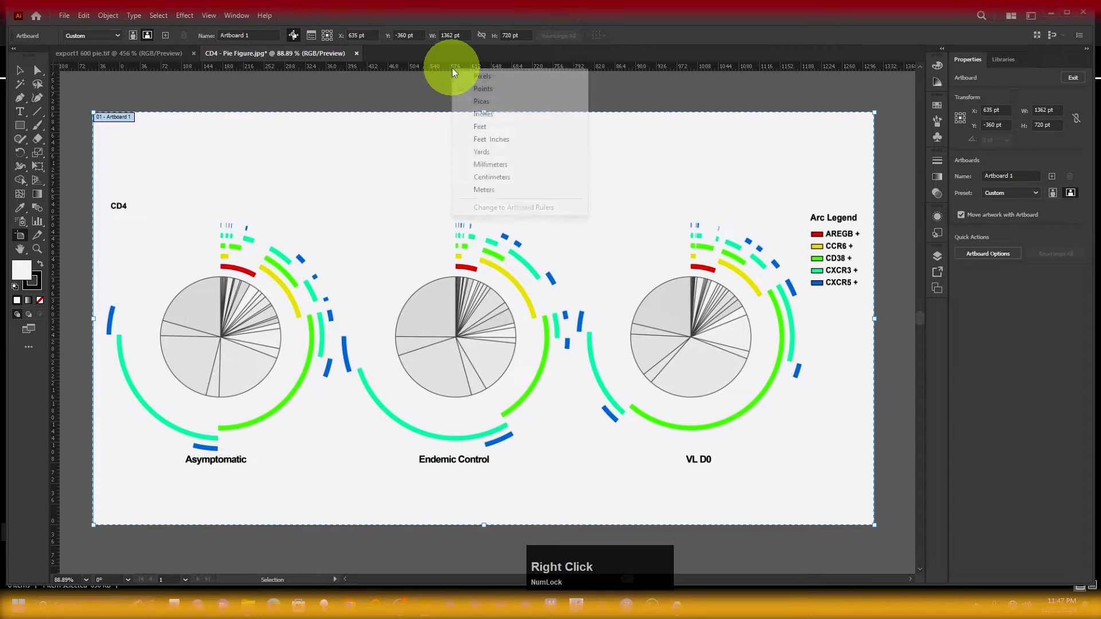
click(496, 177)
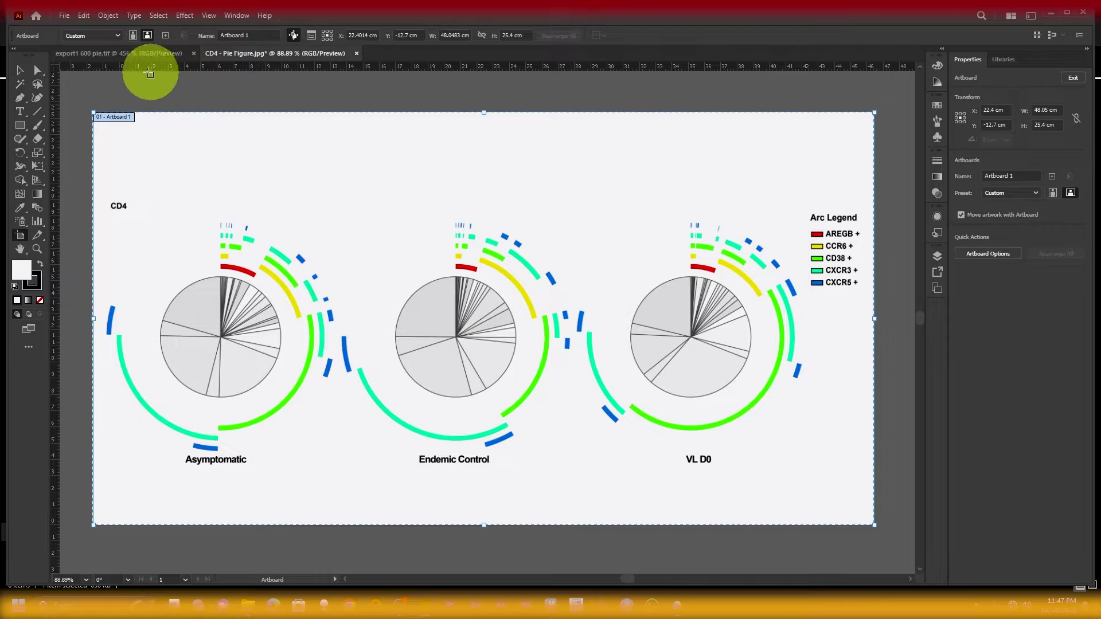
click(138, 58)
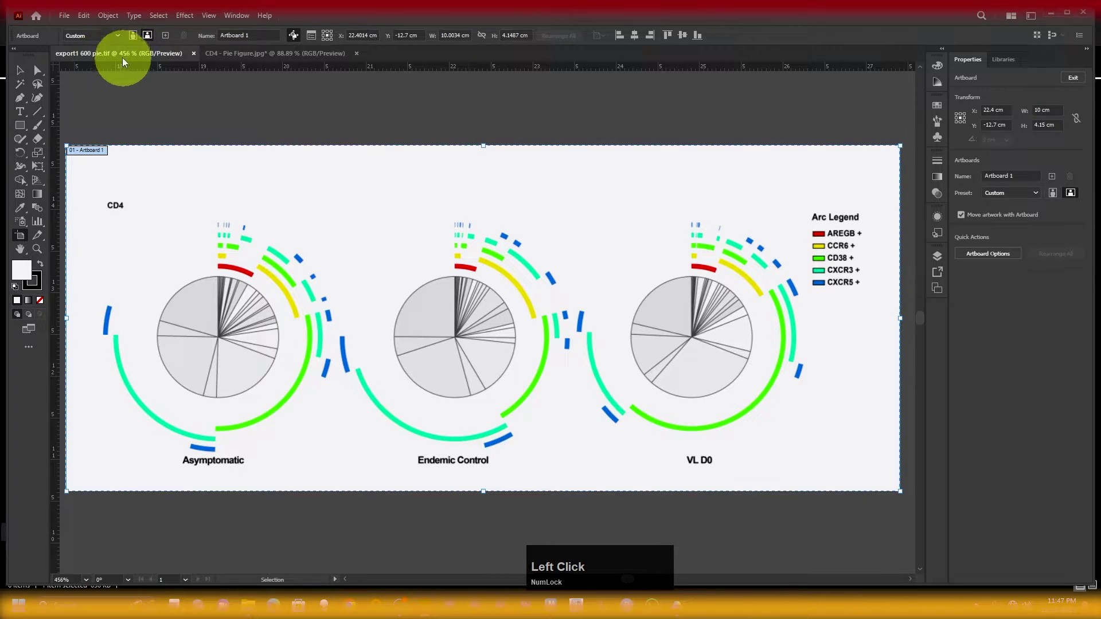